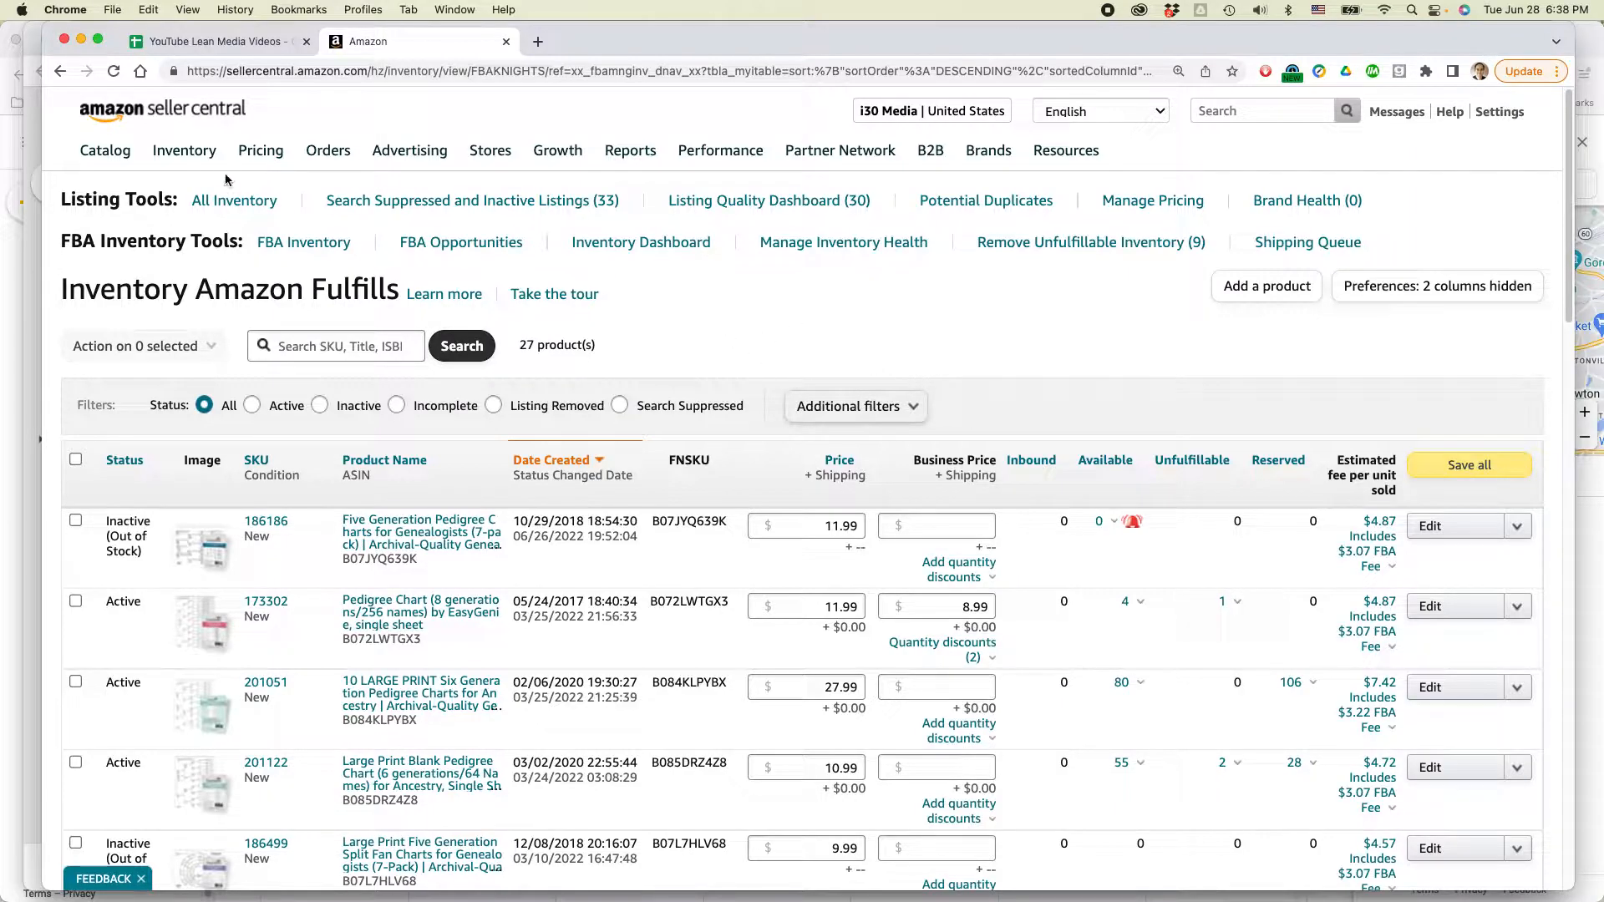
Select the listings with SKUs 186186, 186015 and 201435 in the Amazon-fulfilled inventory list.
{"action": "mouse_move", "coordinate": [185, 152]}
{"action": "scroll", "coordinate": [866, 319], "scroll_direction": "down", "scroll_amount": 1}
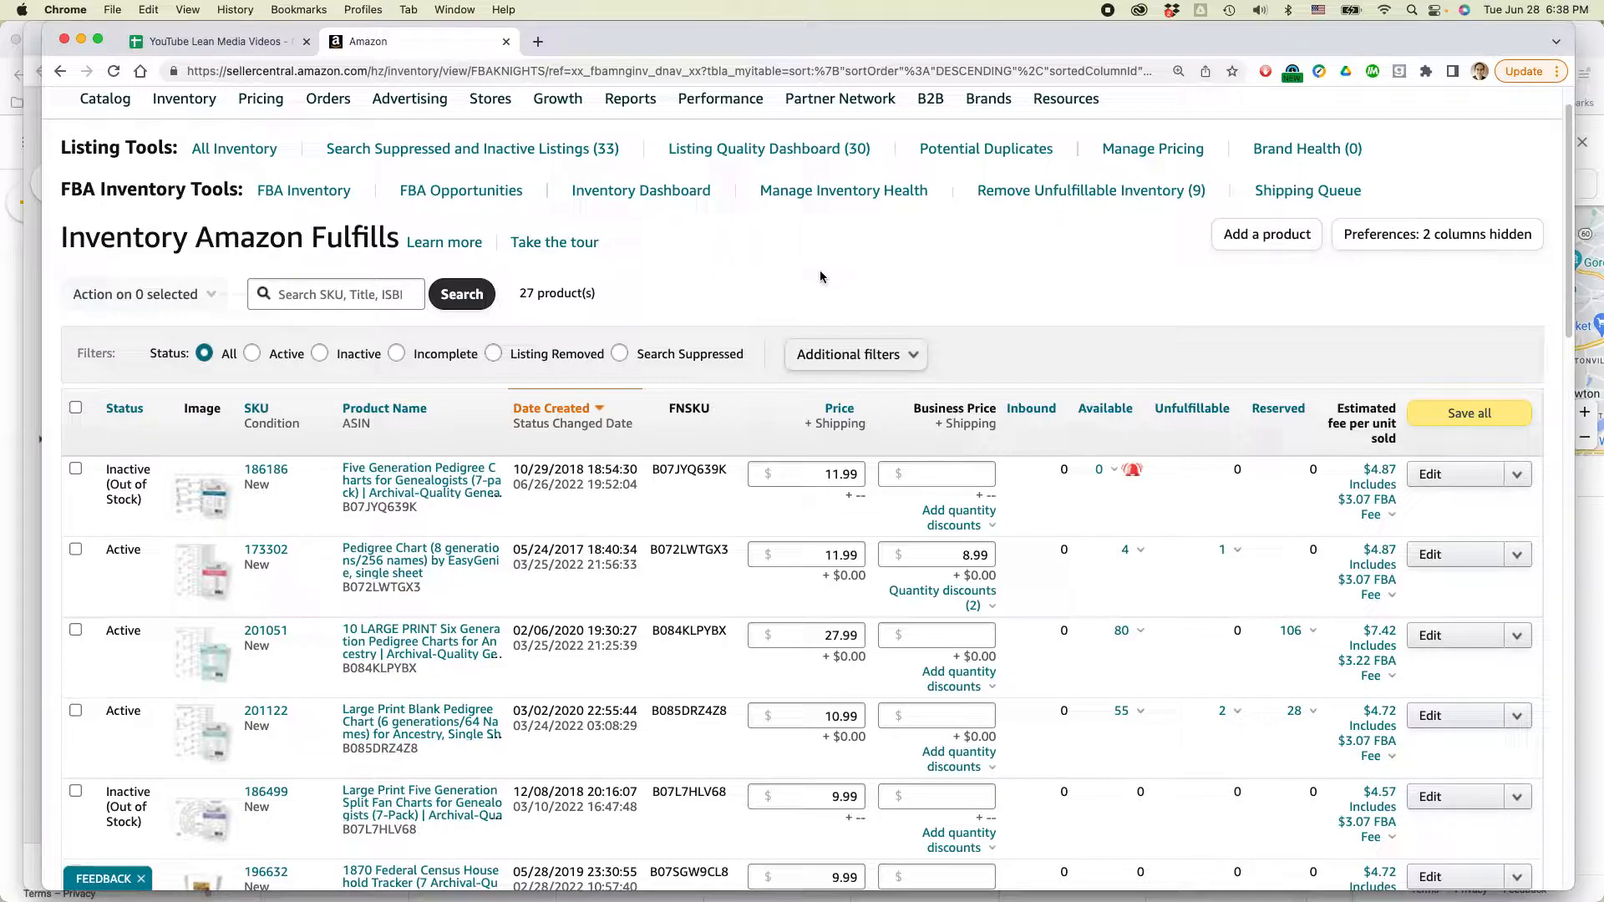
{"action": "left_click", "coordinate": [76, 470]}
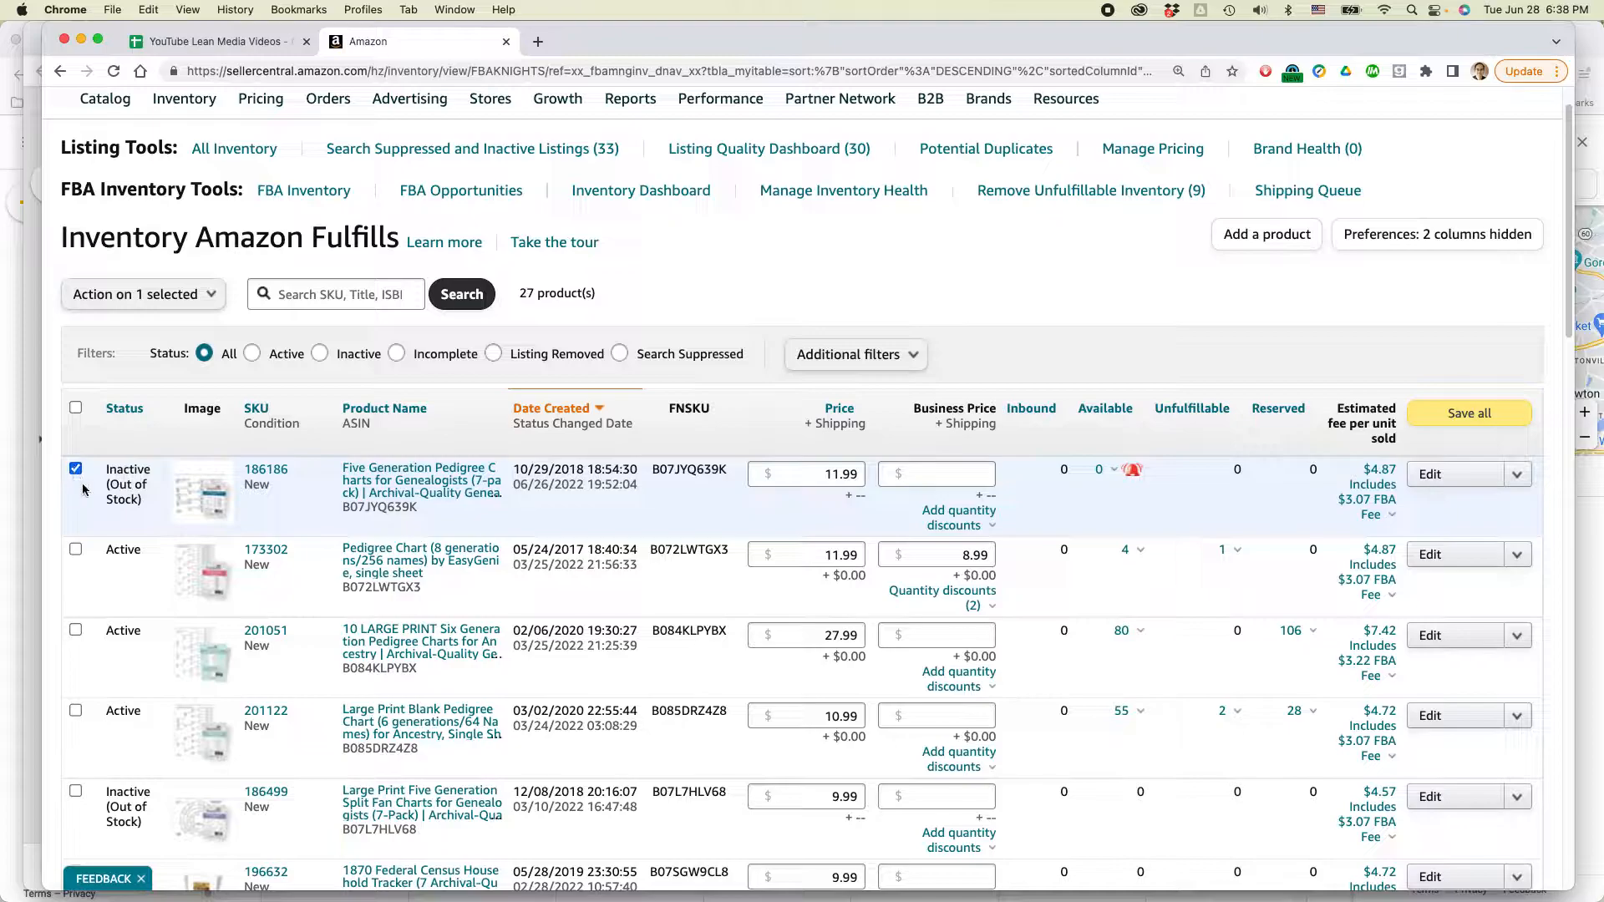
{"action": "scroll", "coordinate": [92, 493], "scroll_direction": "down", "scroll_amount": 5}
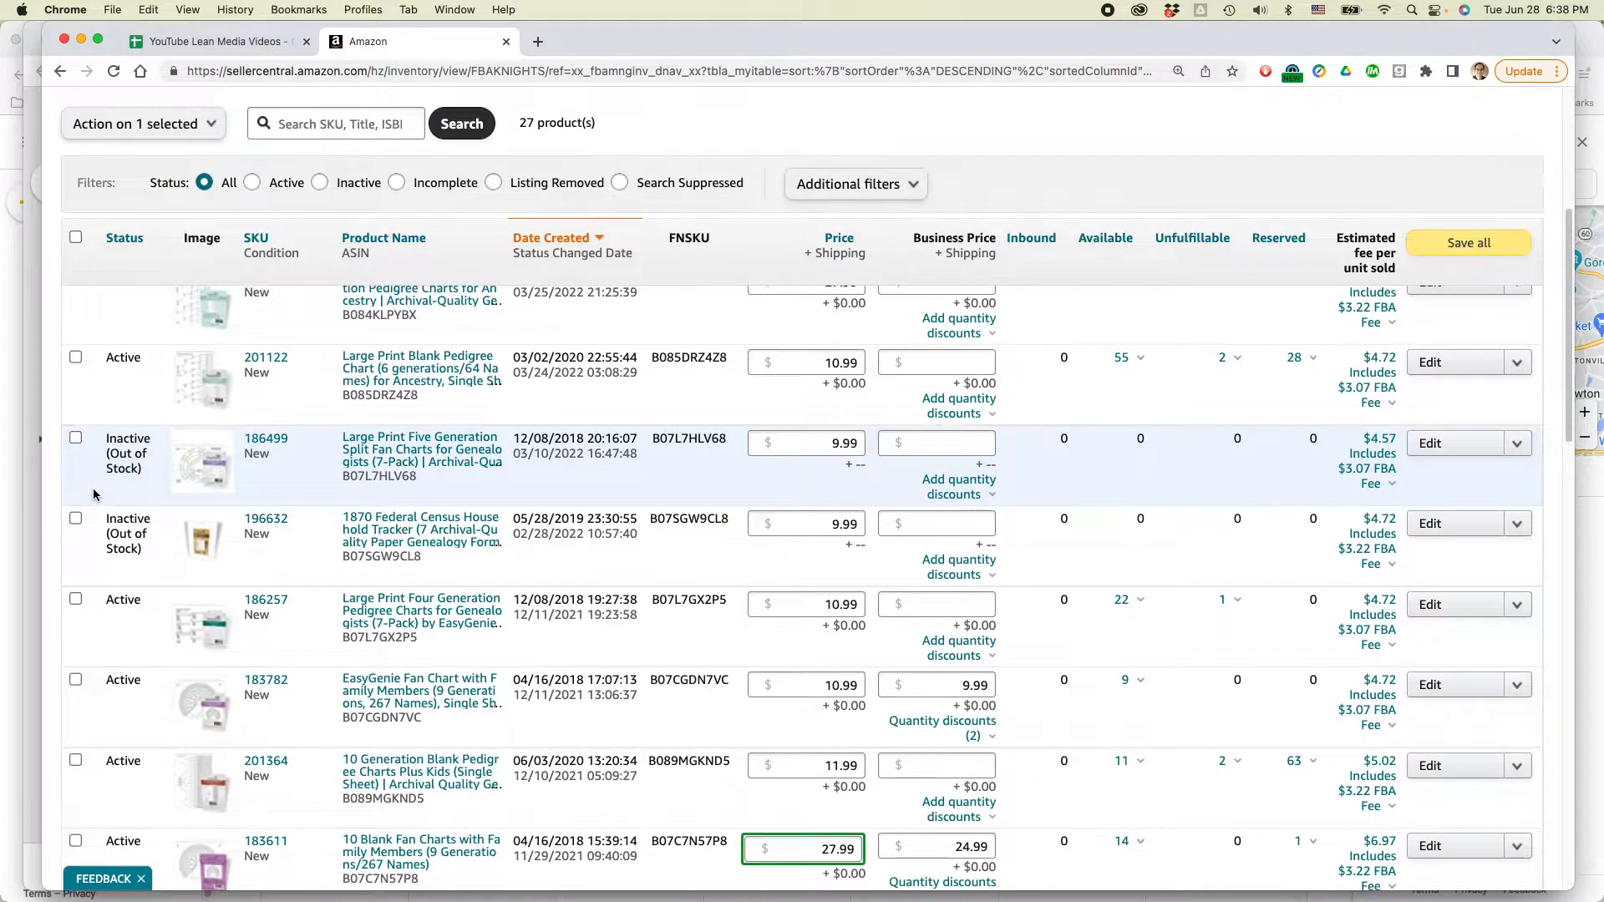
{"action": "scroll", "coordinate": [94, 494], "scroll_direction": "down", "scroll_amount": 4}
{"action": "scroll", "coordinate": [92, 488], "scroll_direction": "down", "scroll_amount": 7}
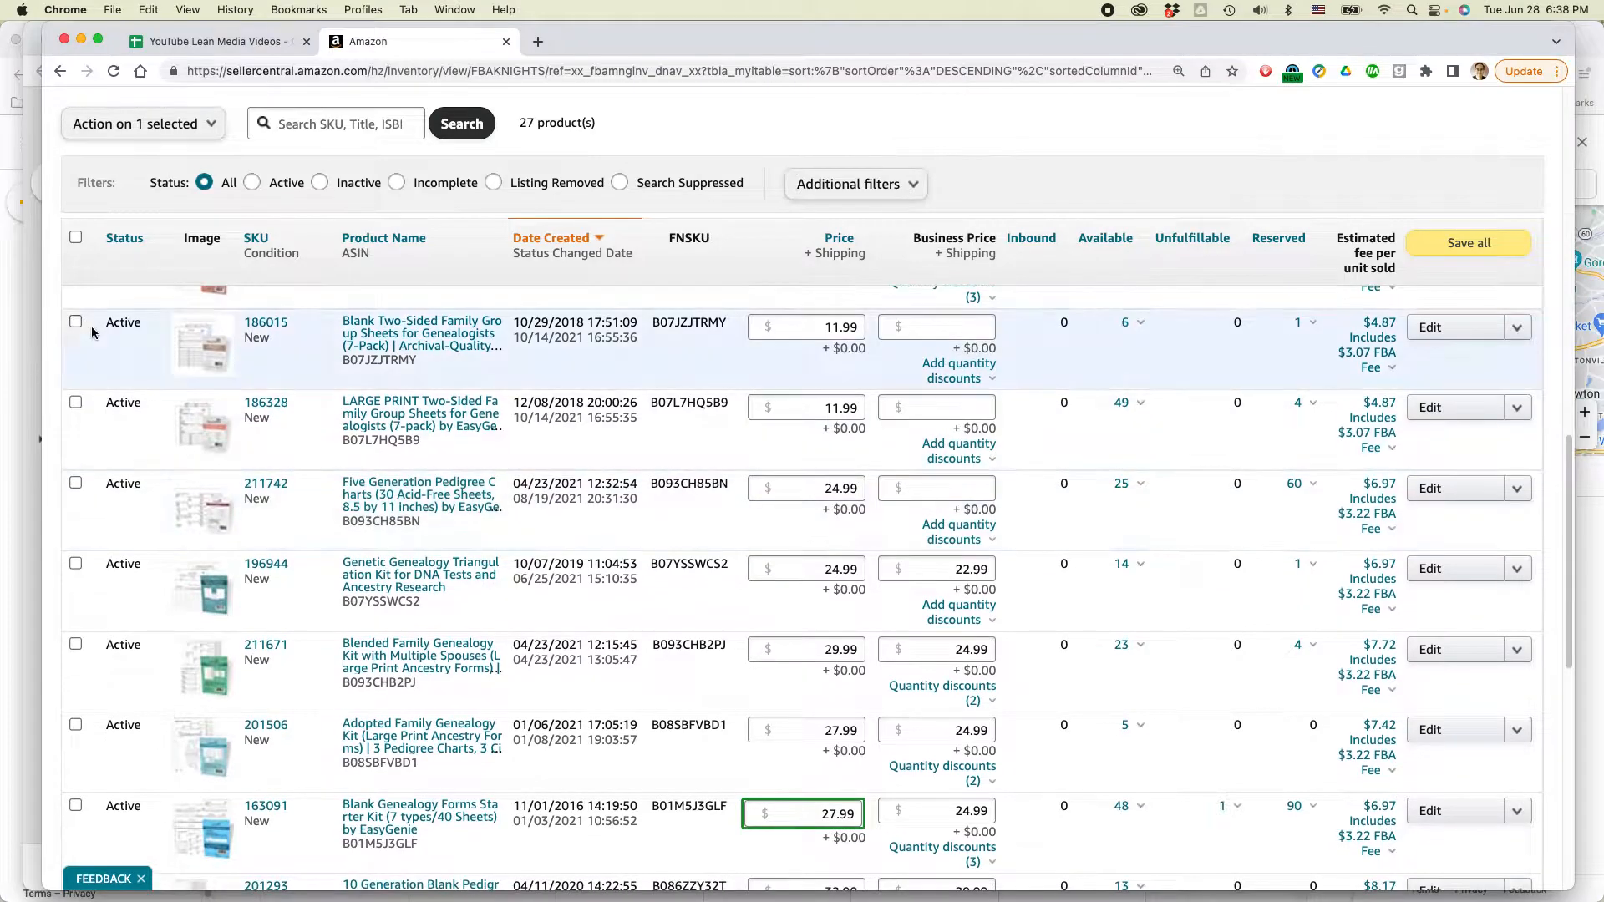
{"action": "left_click", "coordinate": [76, 322]}
{"action": "scroll", "coordinate": [142, 523], "scroll_direction": "down", "scroll_amount": 3}
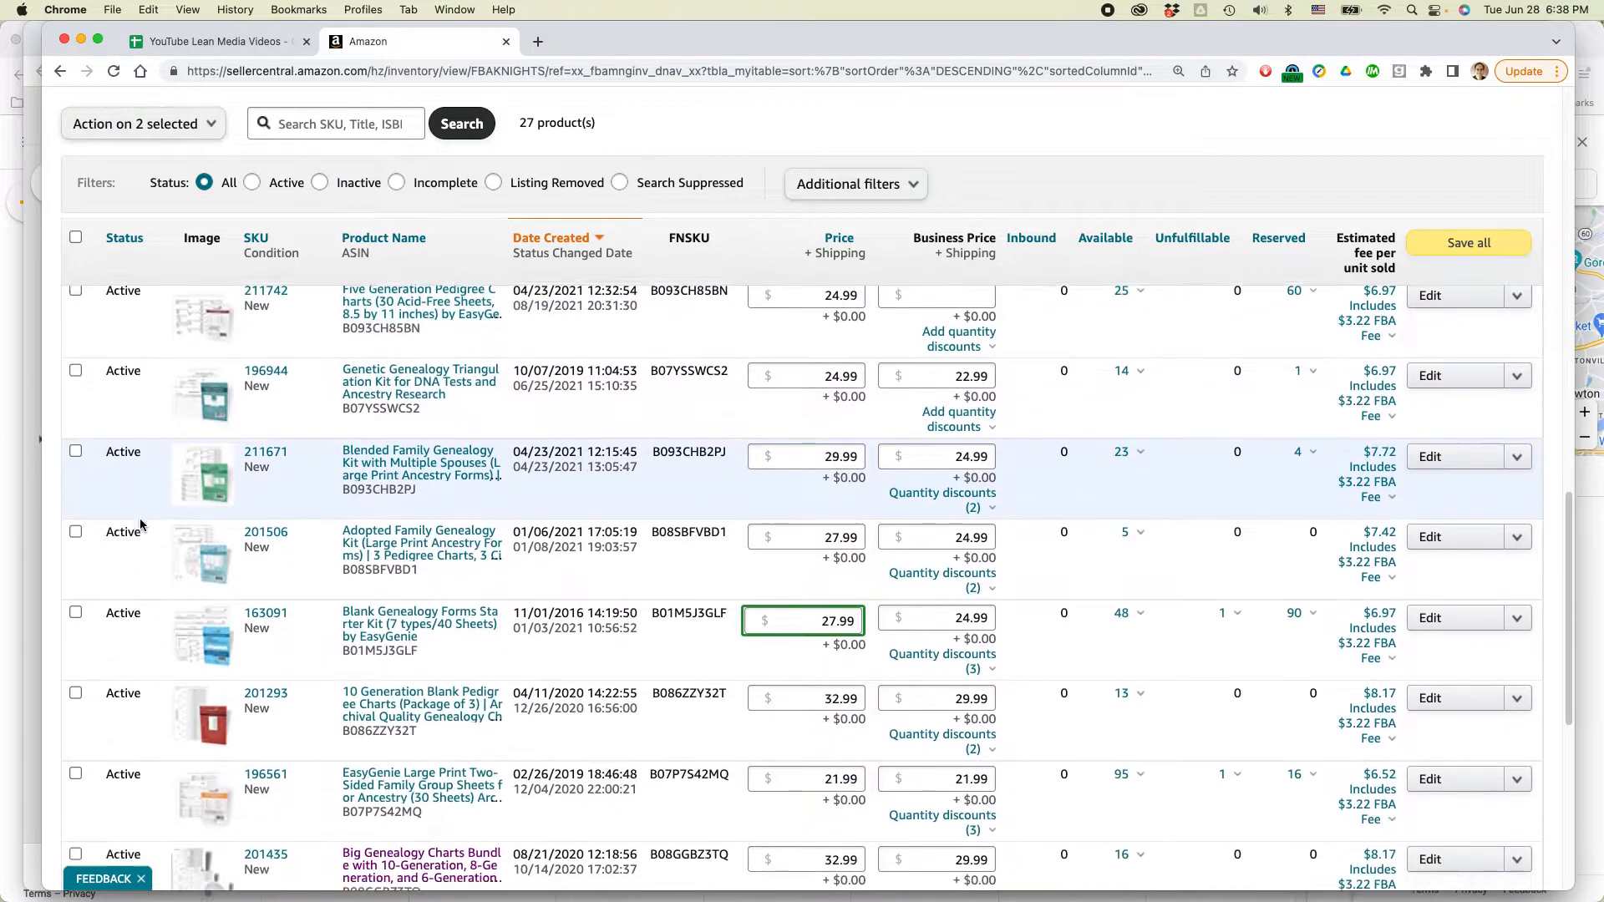
{"action": "scroll", "coordinate": [142, 524], "scroll_direction": "down", "scroll_amount": 2}
{"action": "left_click", "coordinate": [75, 767]}
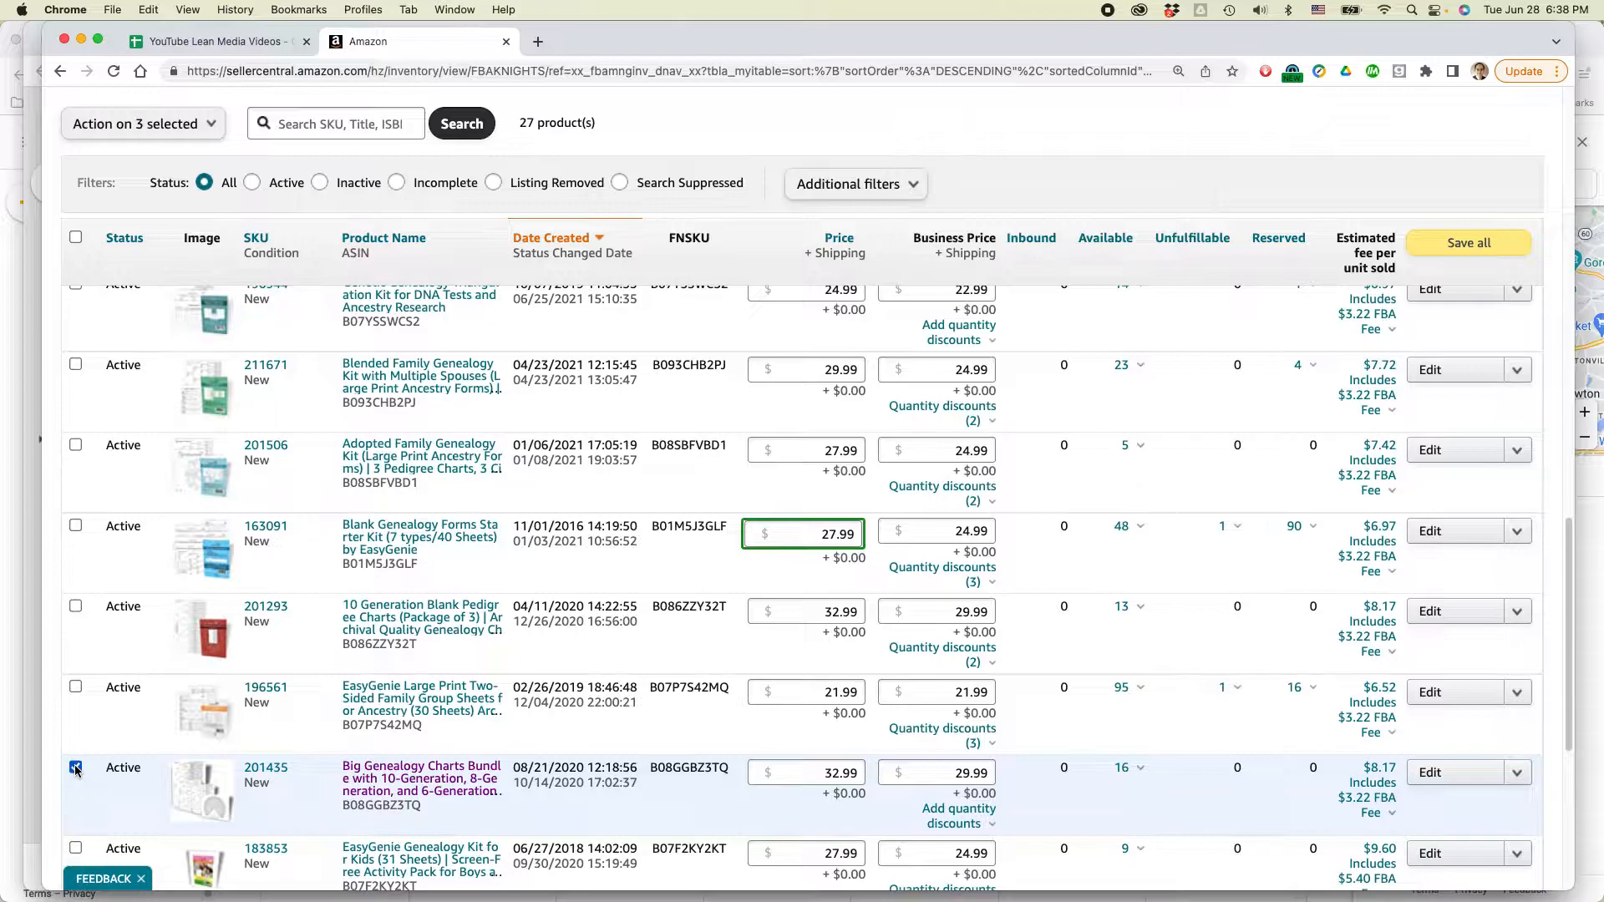
Start the Send/replenish inventory action for the selected listings and confirm continuing with it.
{"action": "left_click", "coordinate": [213, 126]}
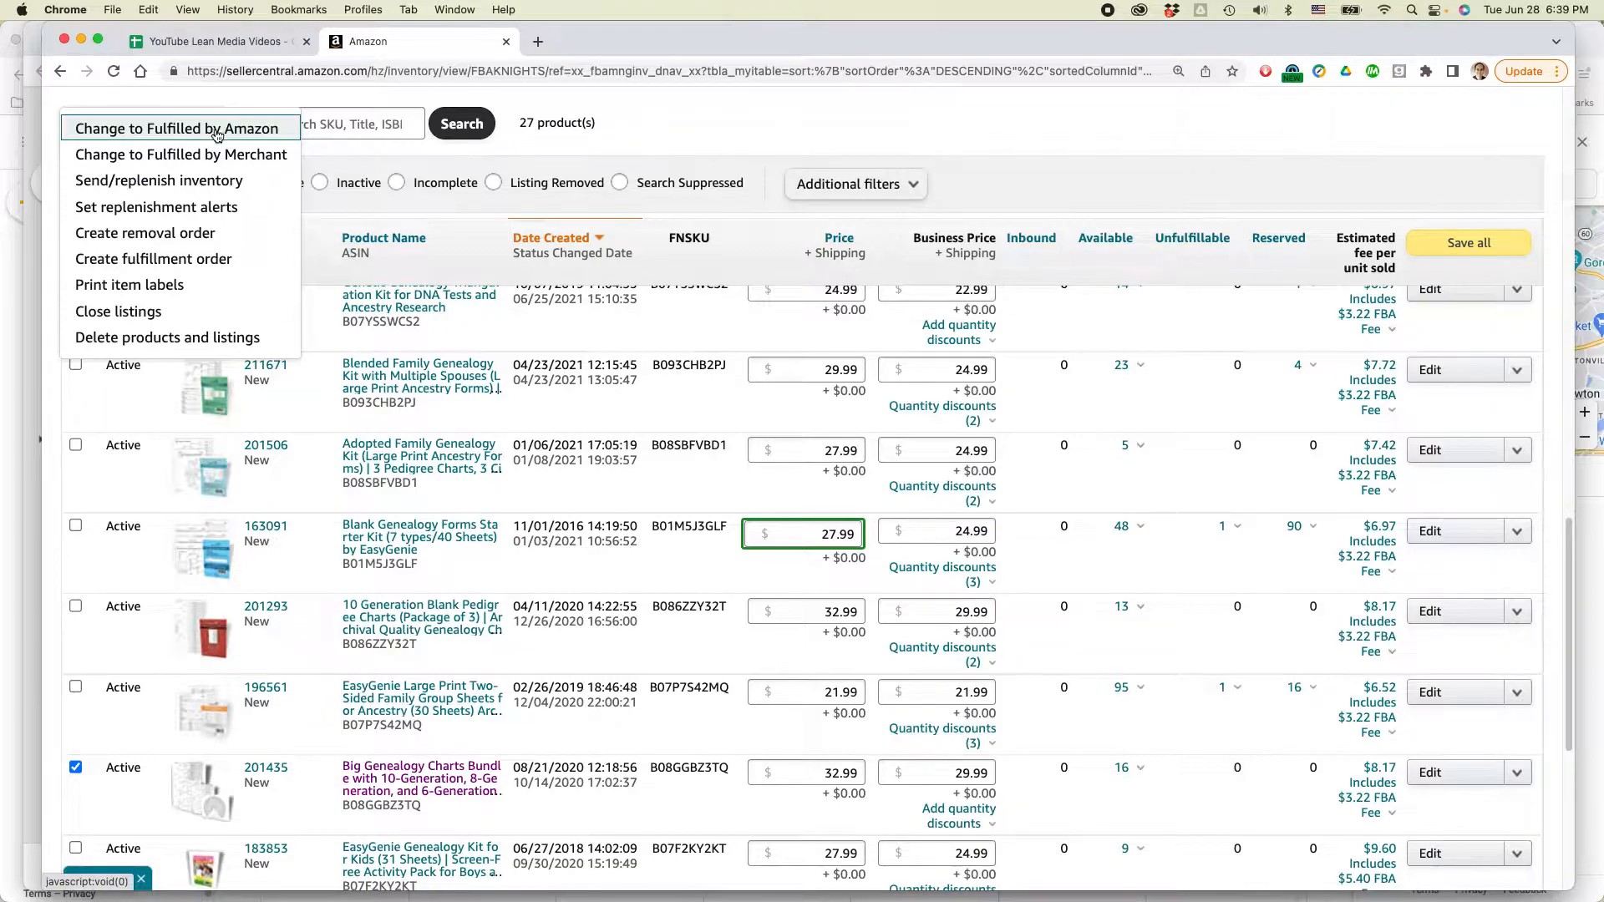
{"action": "left_click", "coordinate": [205, 182]}
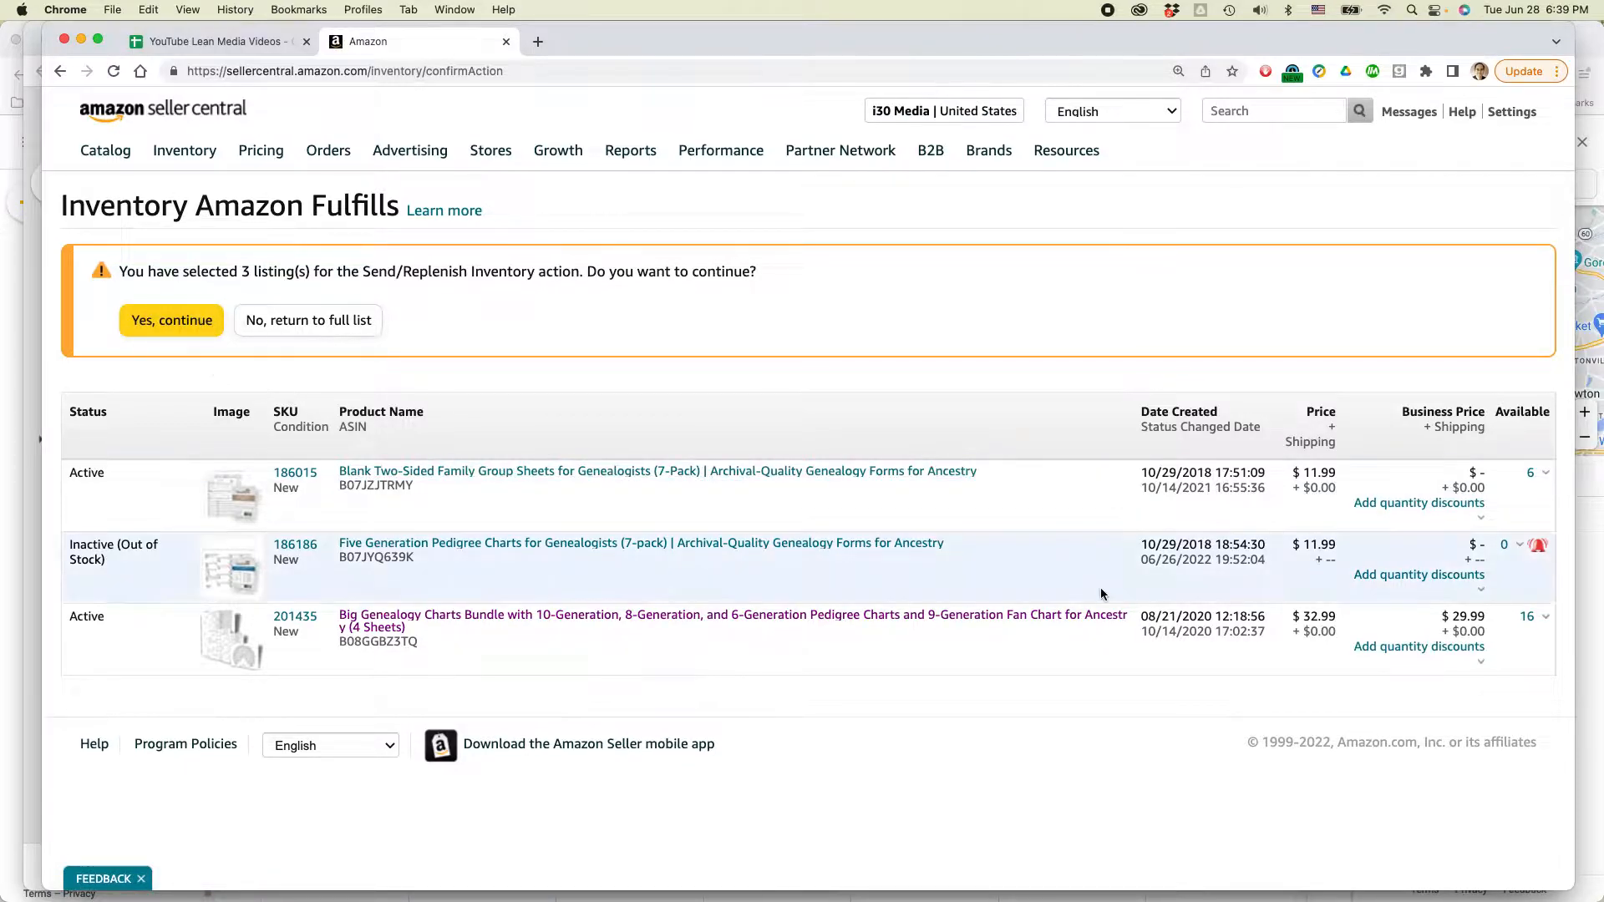
{"action": "left_click", "coordinate": [169, 320]}
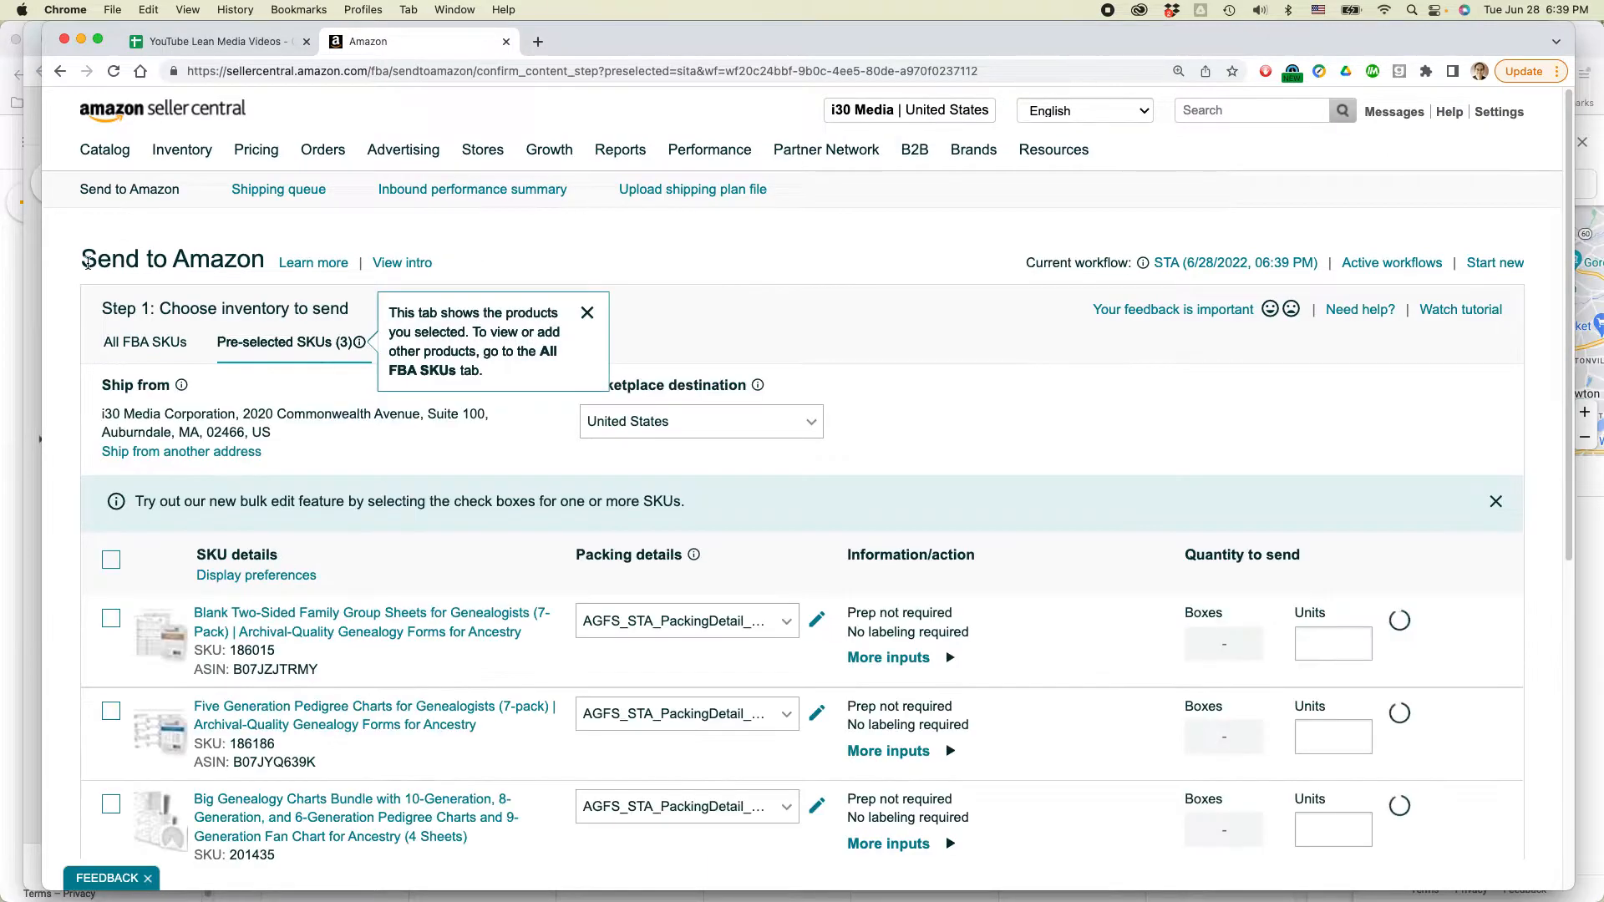
{"action": "left_click_drag", "start_coordinate": [88, 263], "coordinate": [715, 253]}
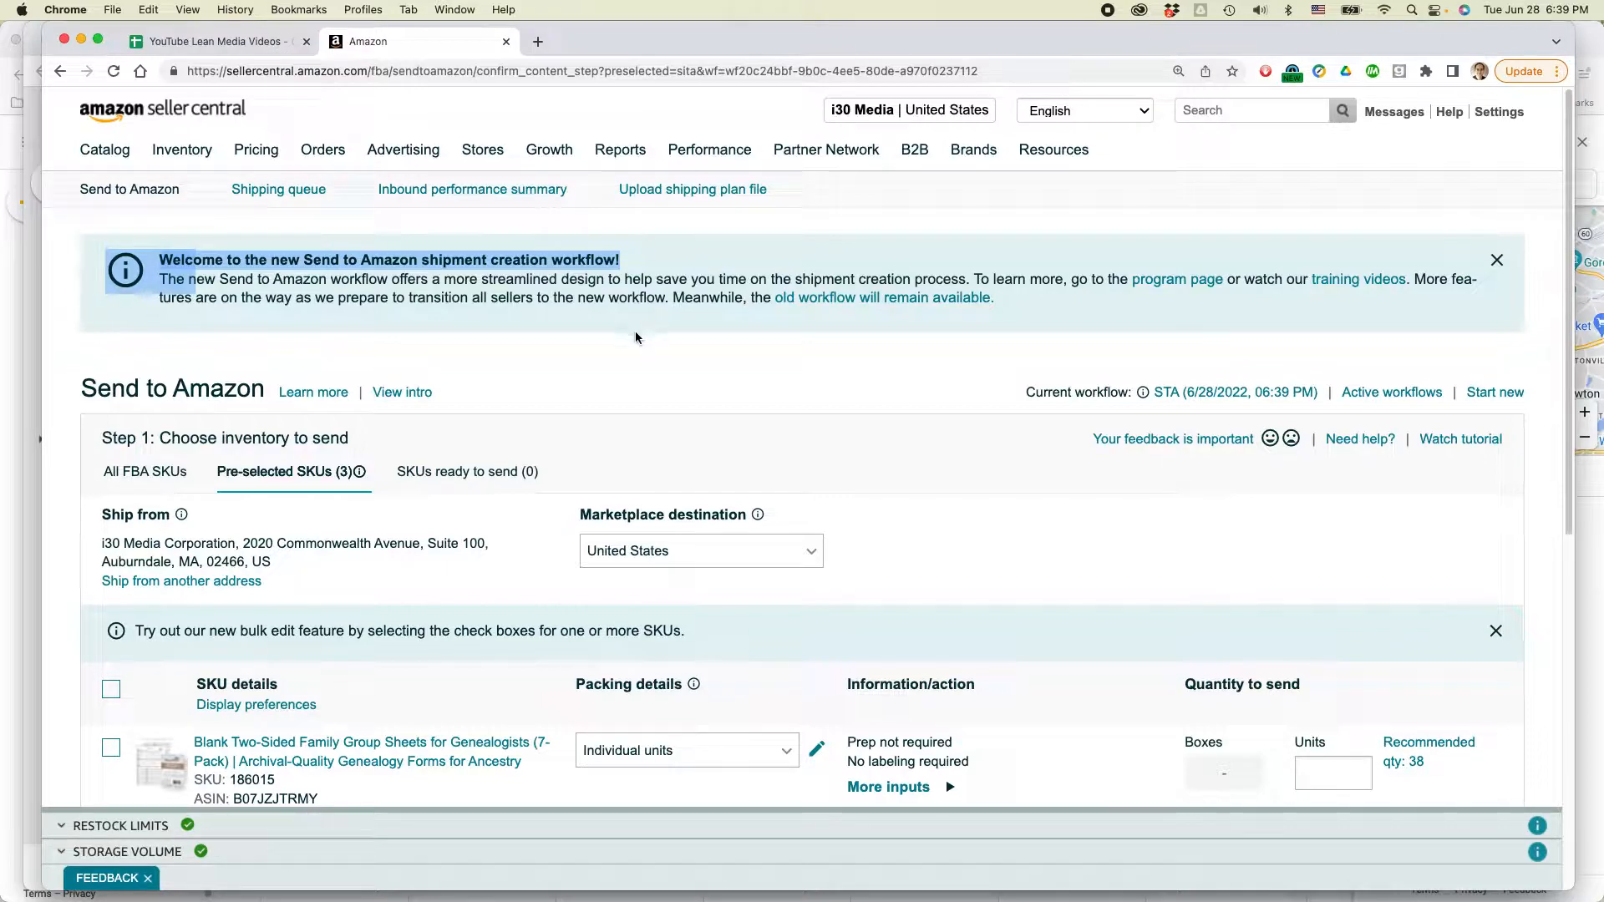
Set the units to send to 20 for SKU 186015, 46 for SKU 186186 and 10 for SKU 201435.
{"action": "scroll", "coordinate": [777, 372], "scroll_direction": "down", "scroll_amount": 3}
{"action": "scroll", "coordinate": [777, 373], "scroll_direction": "down", "scroll_amount": 5}
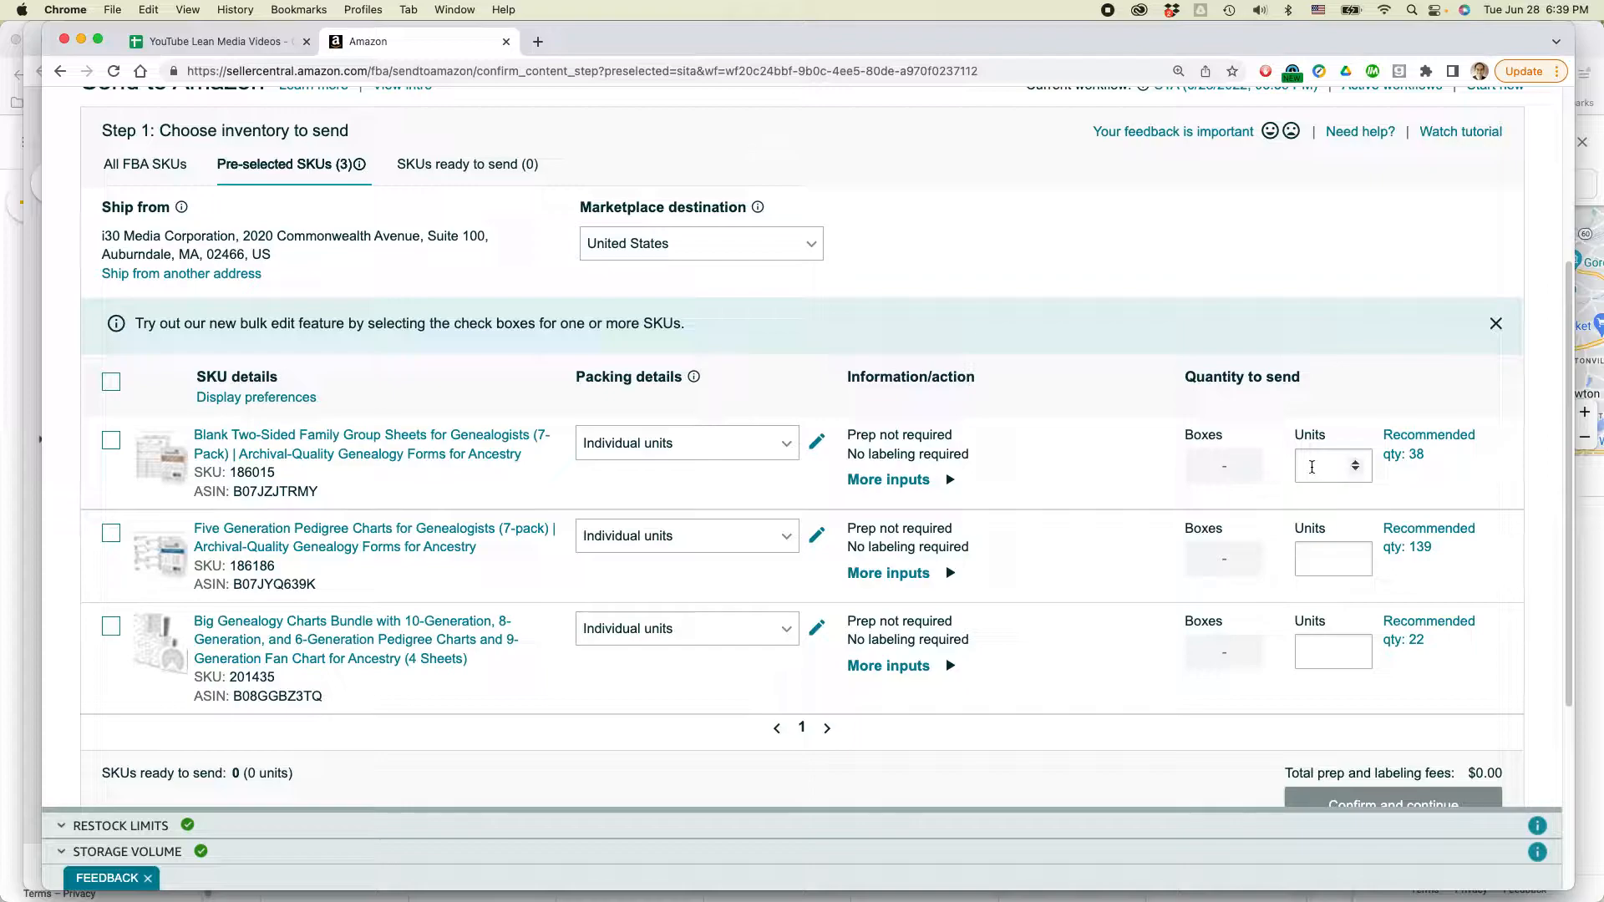
{"action": "left_click", "coordinate": [1312, 468]}
{"action": "type", "text": "20"}
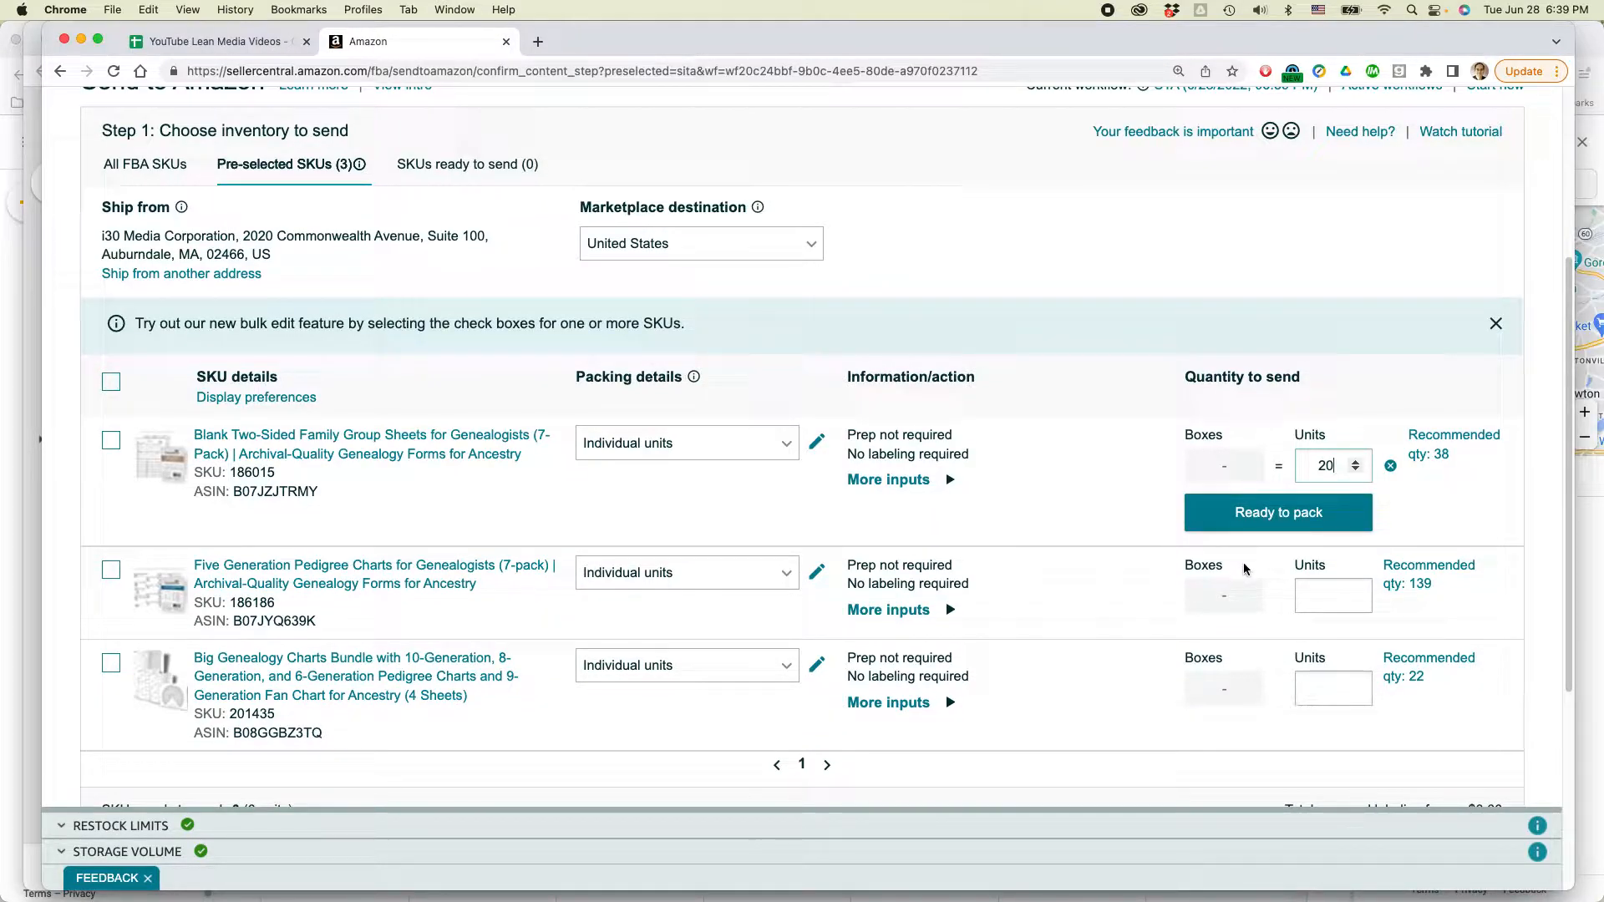
{"action": "left_click", "coordinate": [1306, 595]}
{"action": "type", "text": "46"}
{"action": "left_click", "coordinate": [1309, 732]}
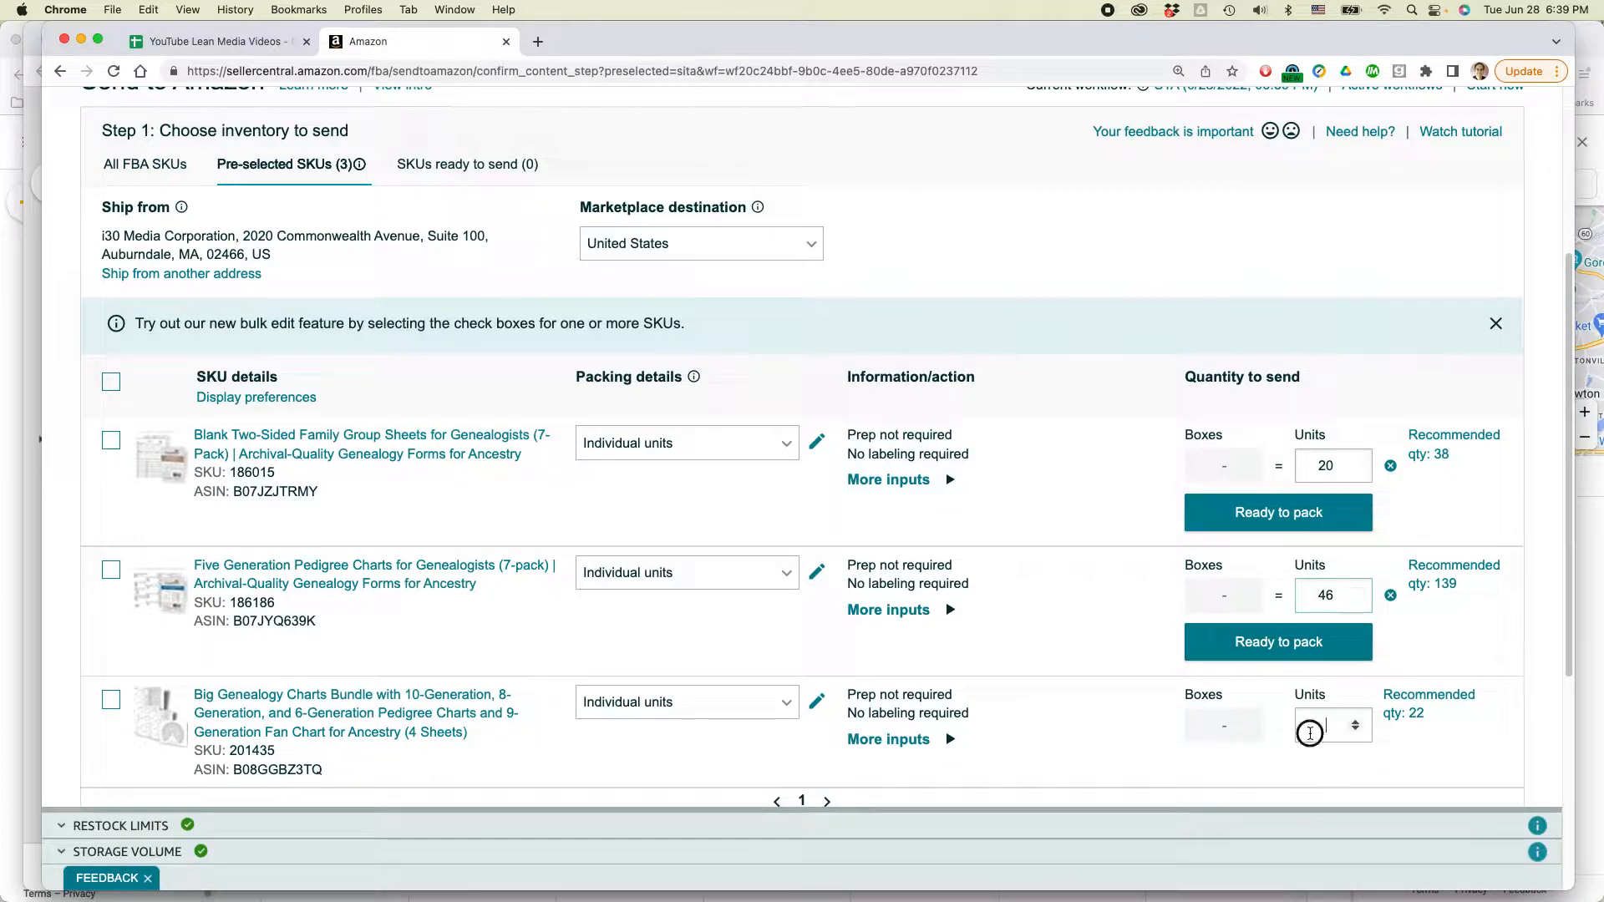
{"action": "type", "text": "10"}
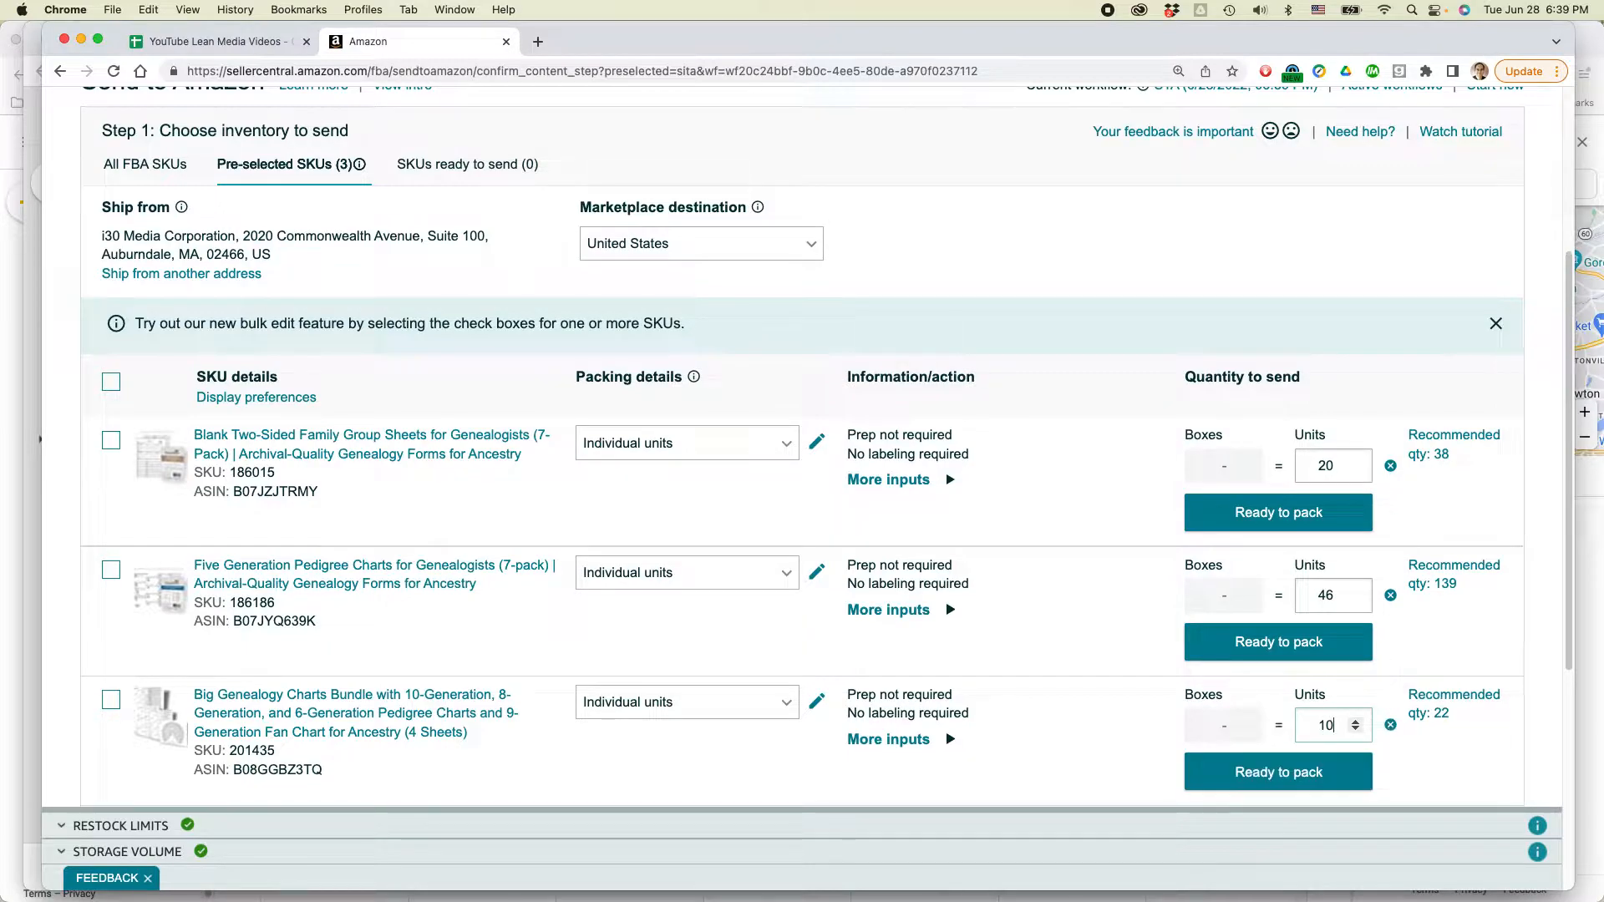
Mark all three SKUs as ready to pack and proceed to packing individual units.
{"action": "scroll", "coordinate": [1093, 717], "scroll_direction": "down", "scroll_amount": 3}
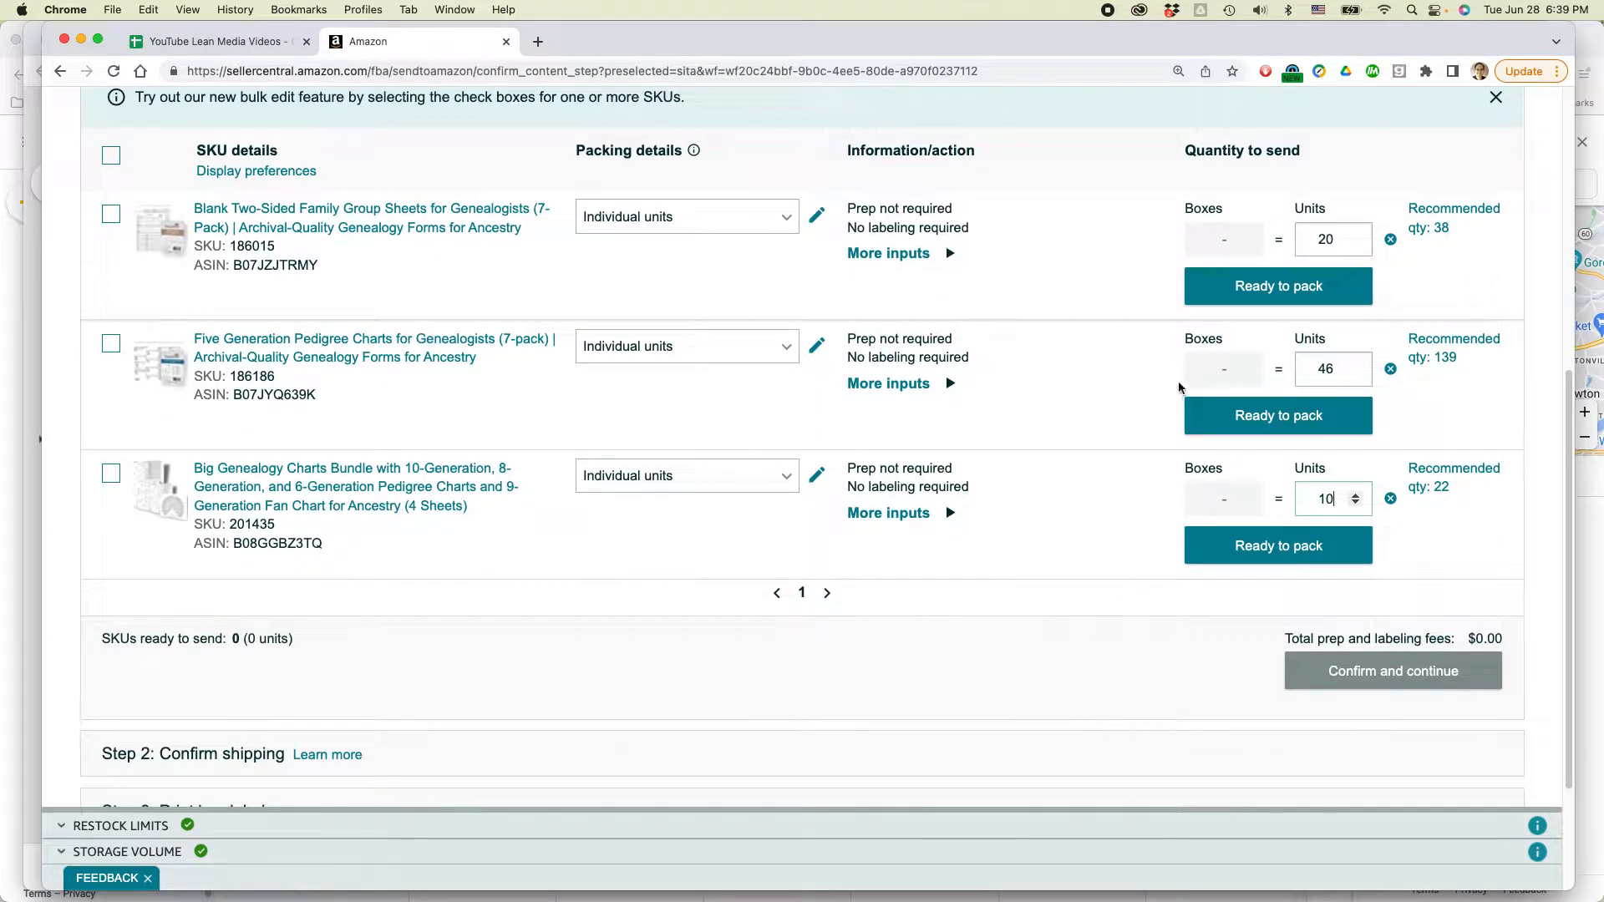
{"action": "left_click", "coordinate": [1243, 307]}
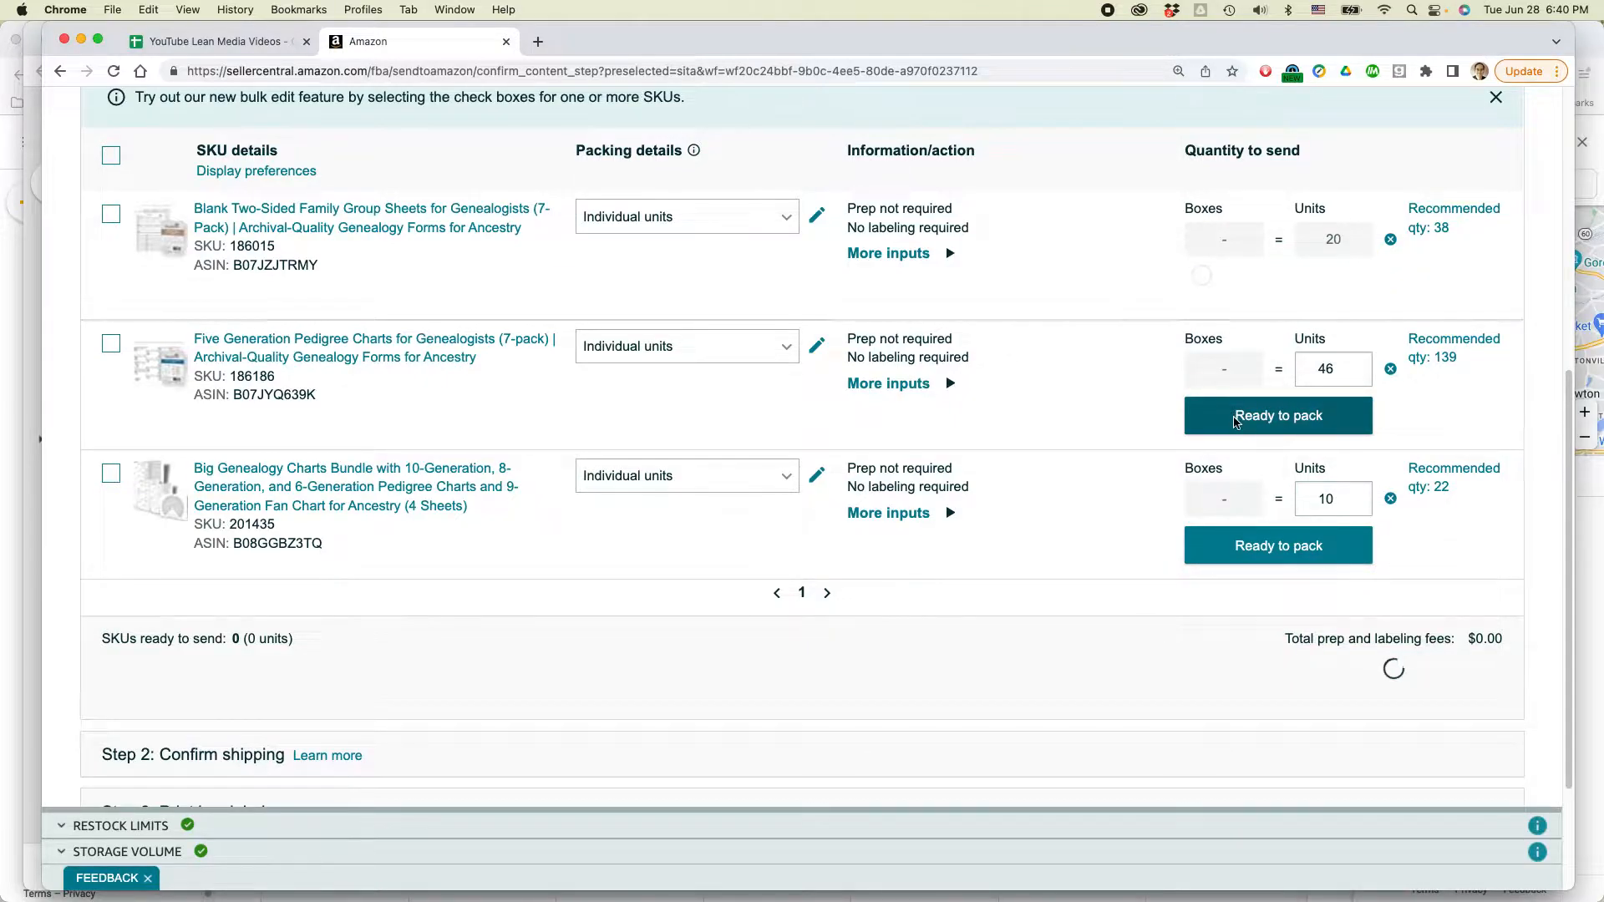
{"action": "left_click", "coordinate": [1240, 381]}
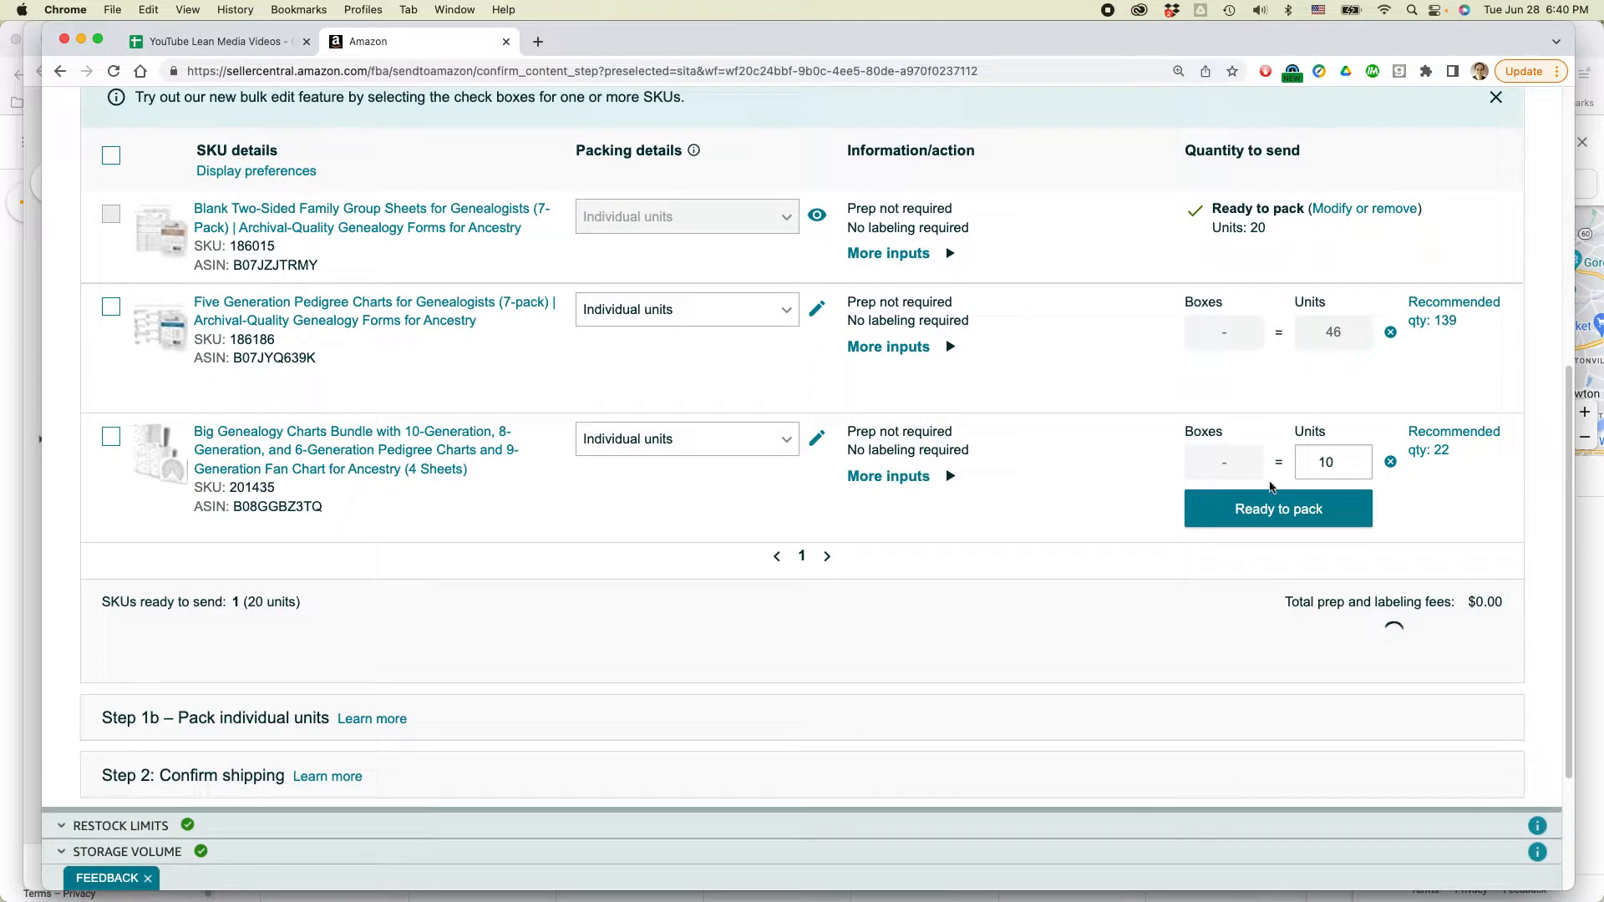
{"action": "left_click", "coordinate": [1271, 480]}
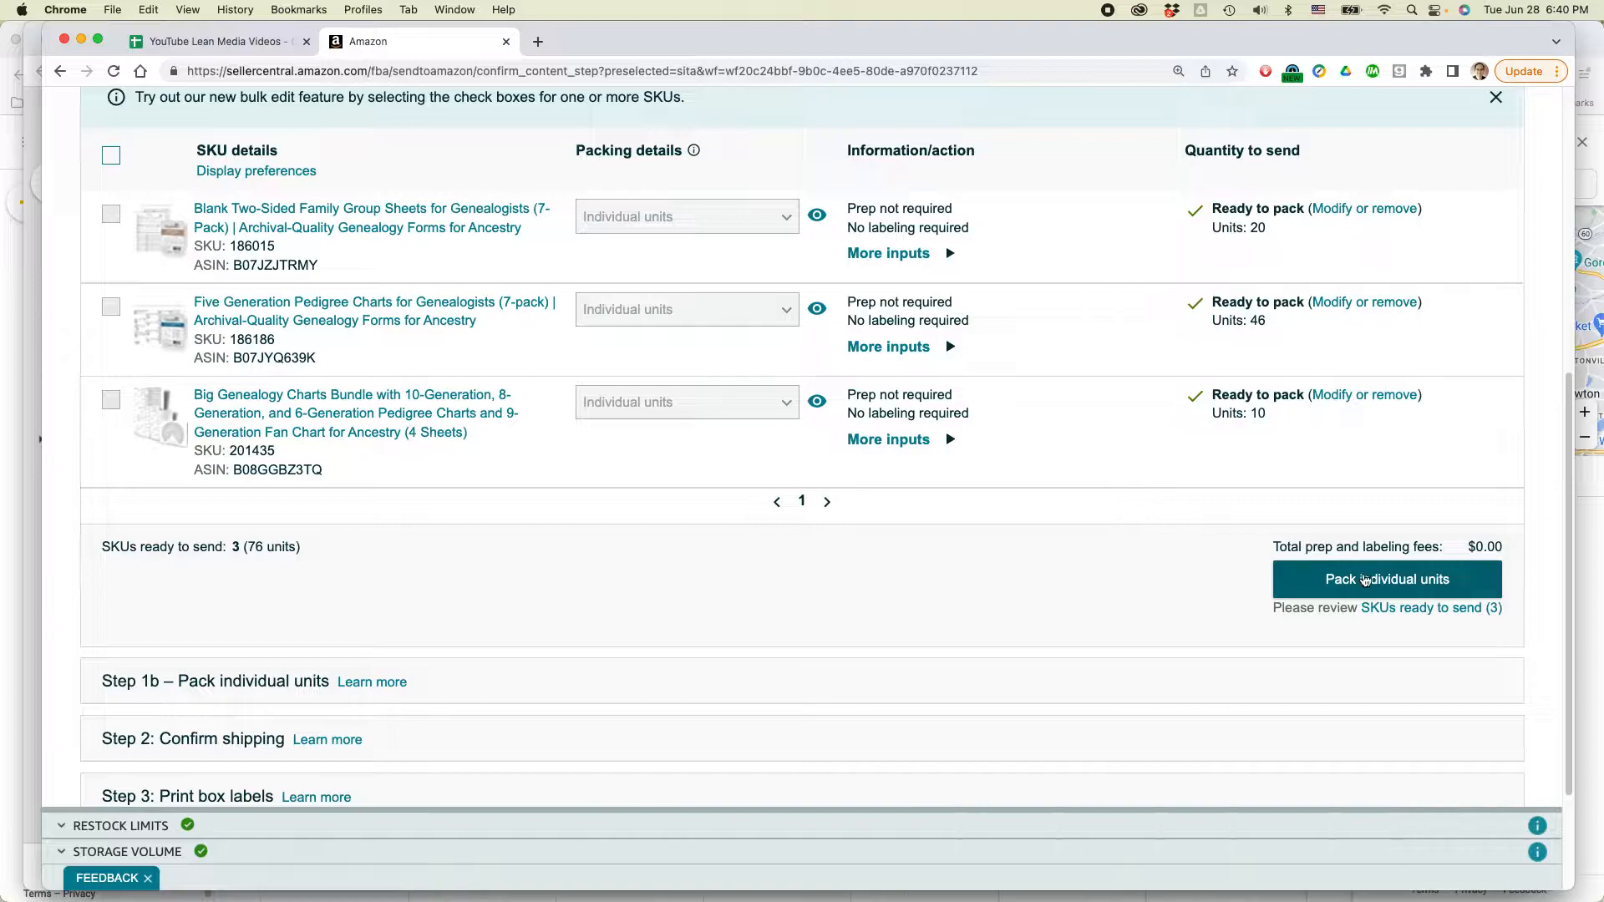
{"action": "left_click", "coordinate": [1364, 580]}
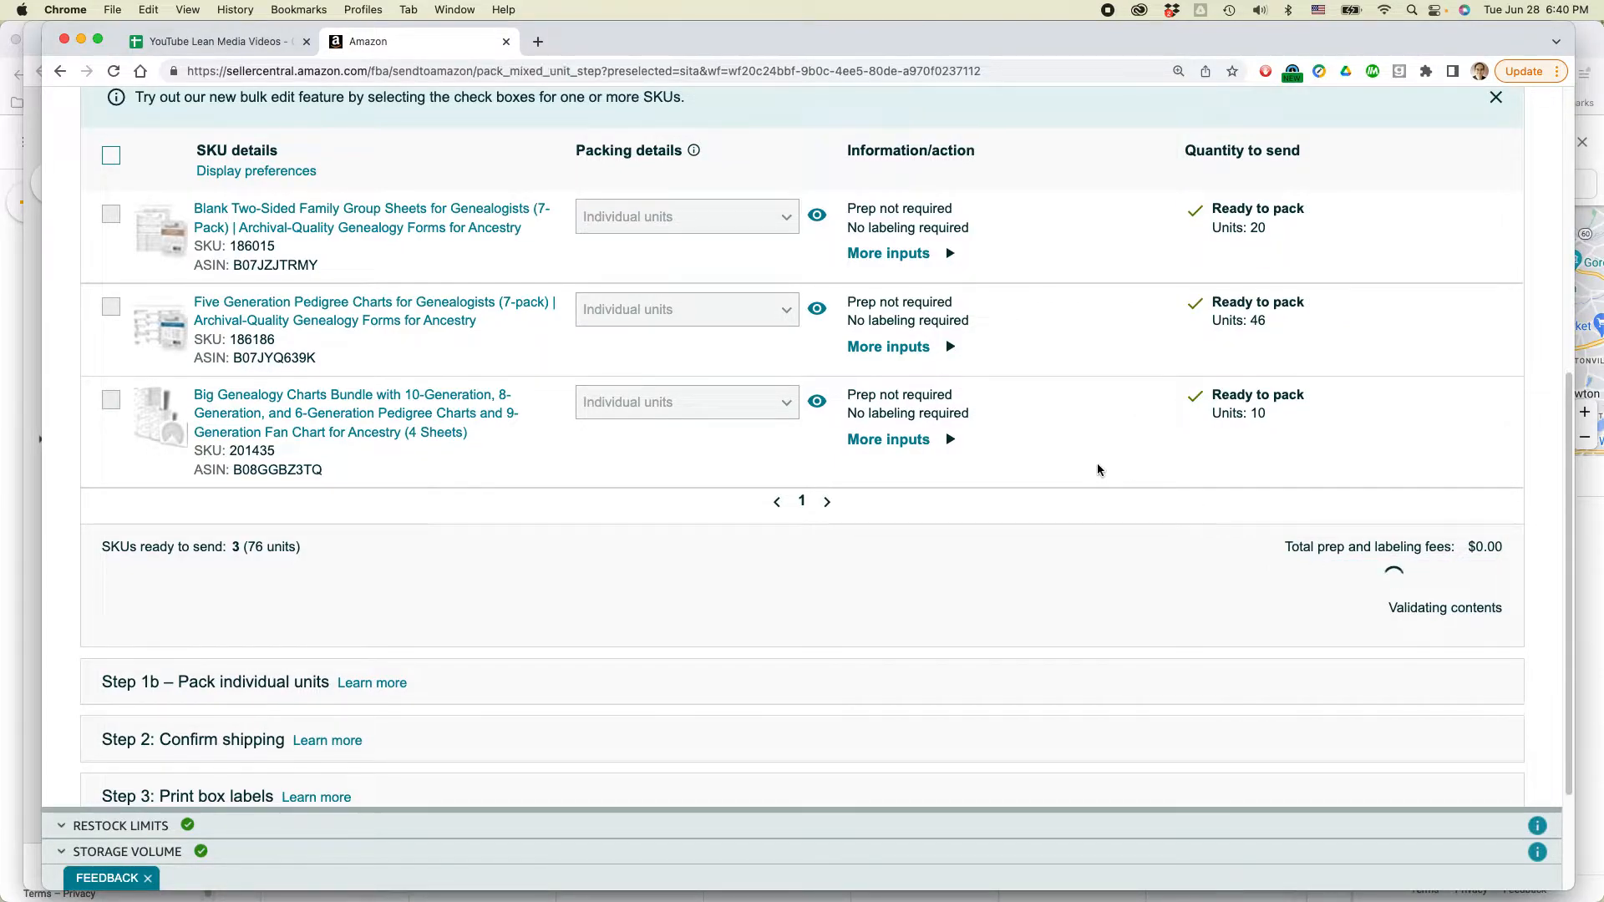
Specify that everything in pack group 1 will fit into one box and confirm the choice.
{"action": "scroll", "coordinate": [800, 433], "scroll_direction": "down", "scroll_amount": 3}
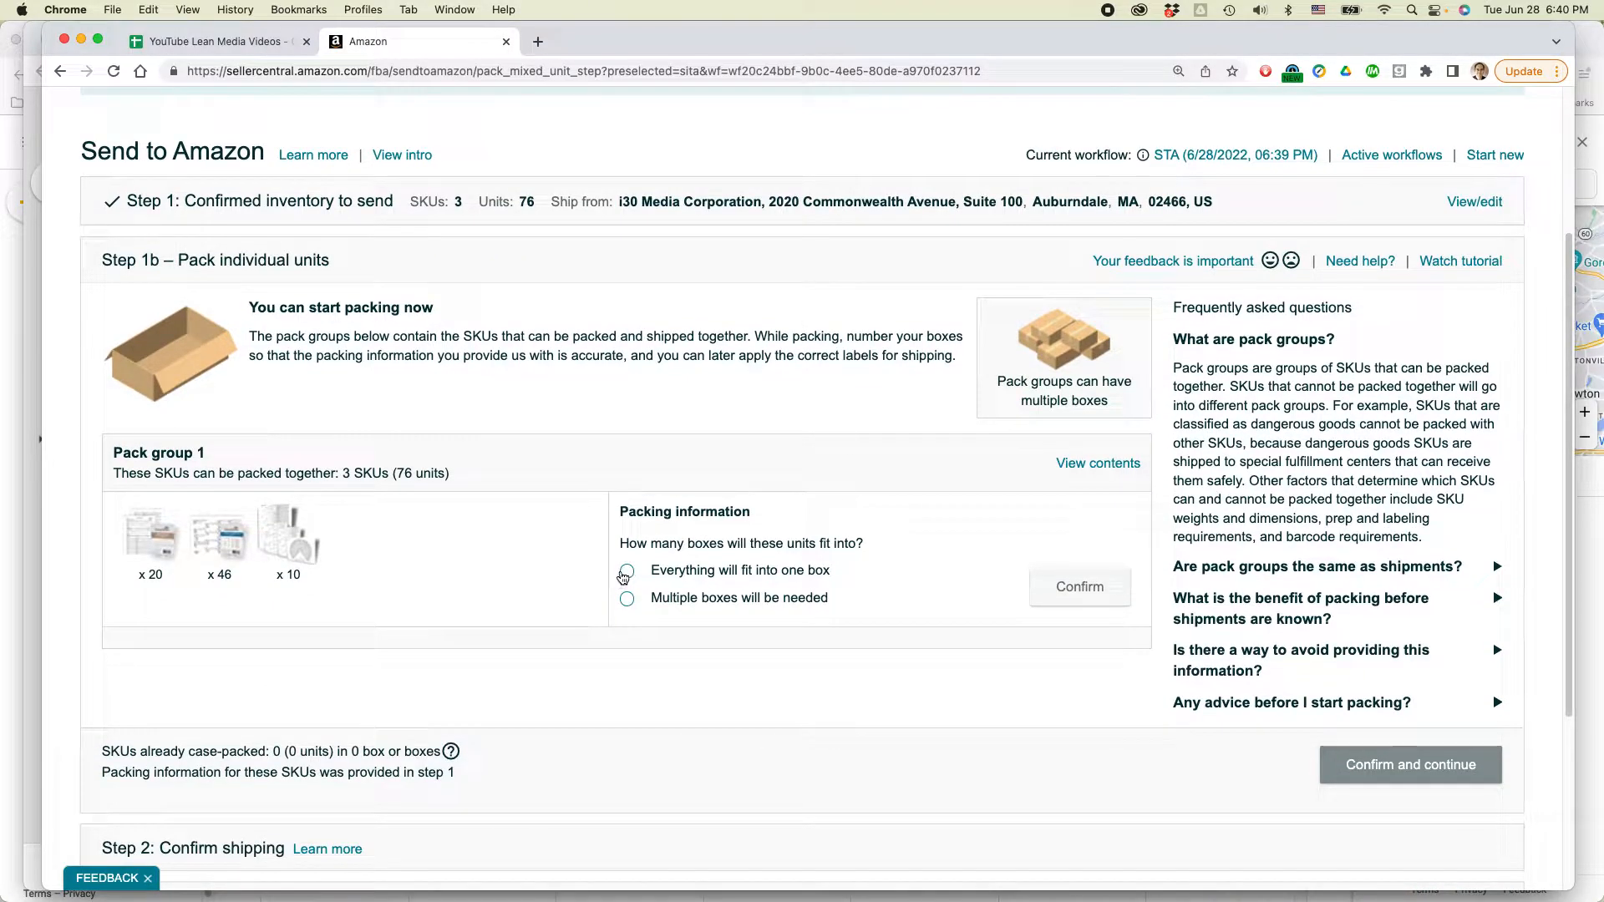
{"action": "left_click", "coordinate": [628, 573]}
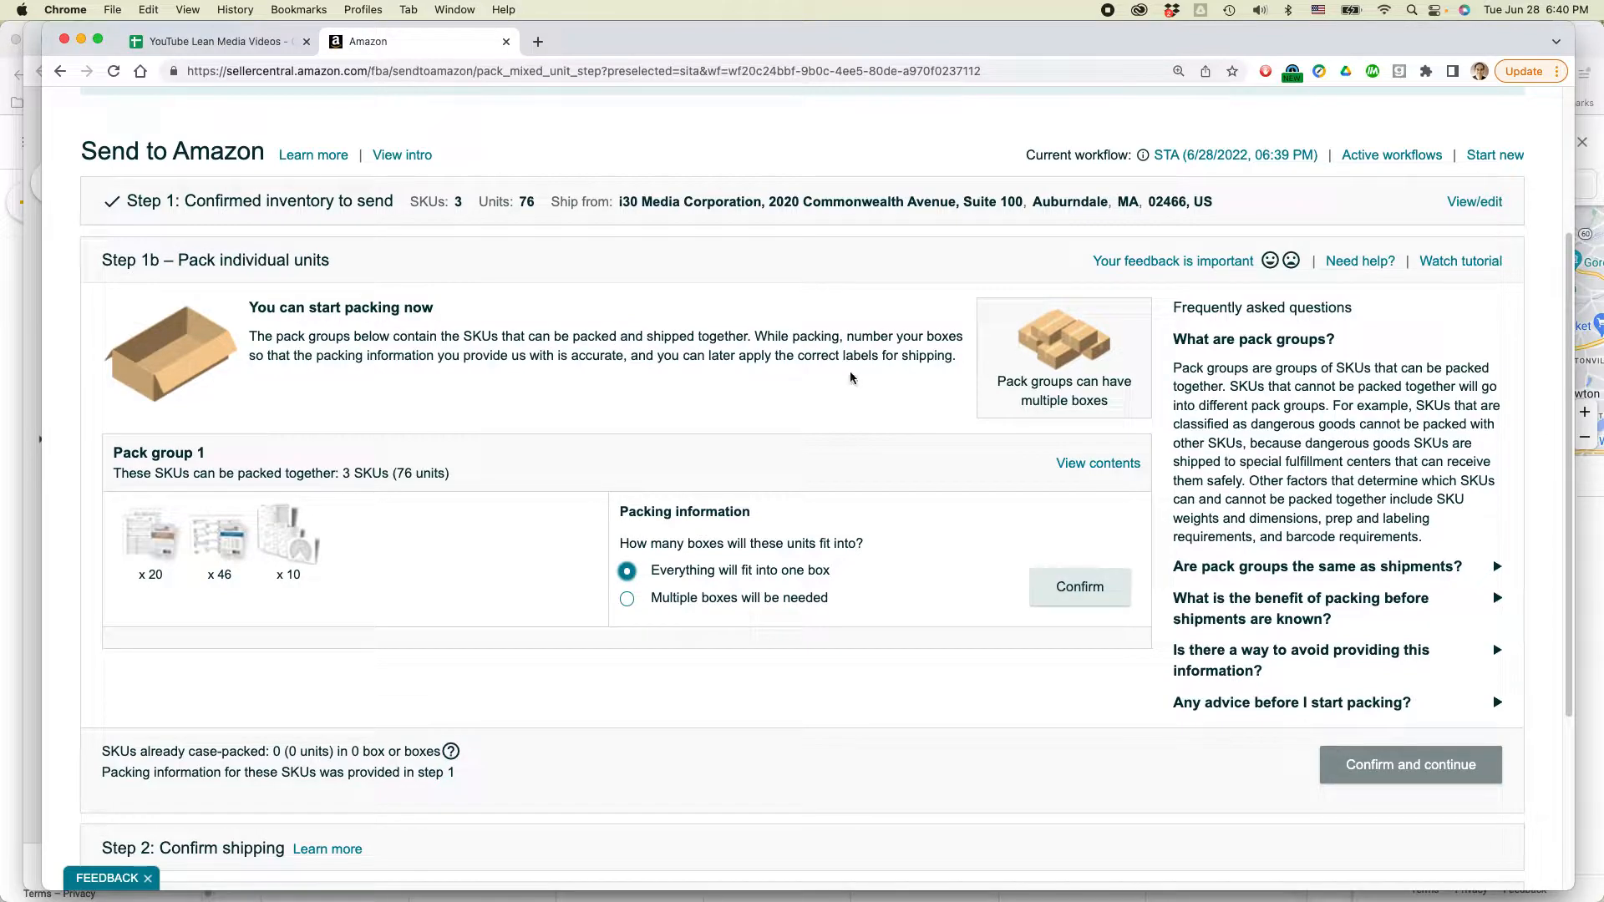
{"action": "left_click", "coordinate": [1063, 589]}
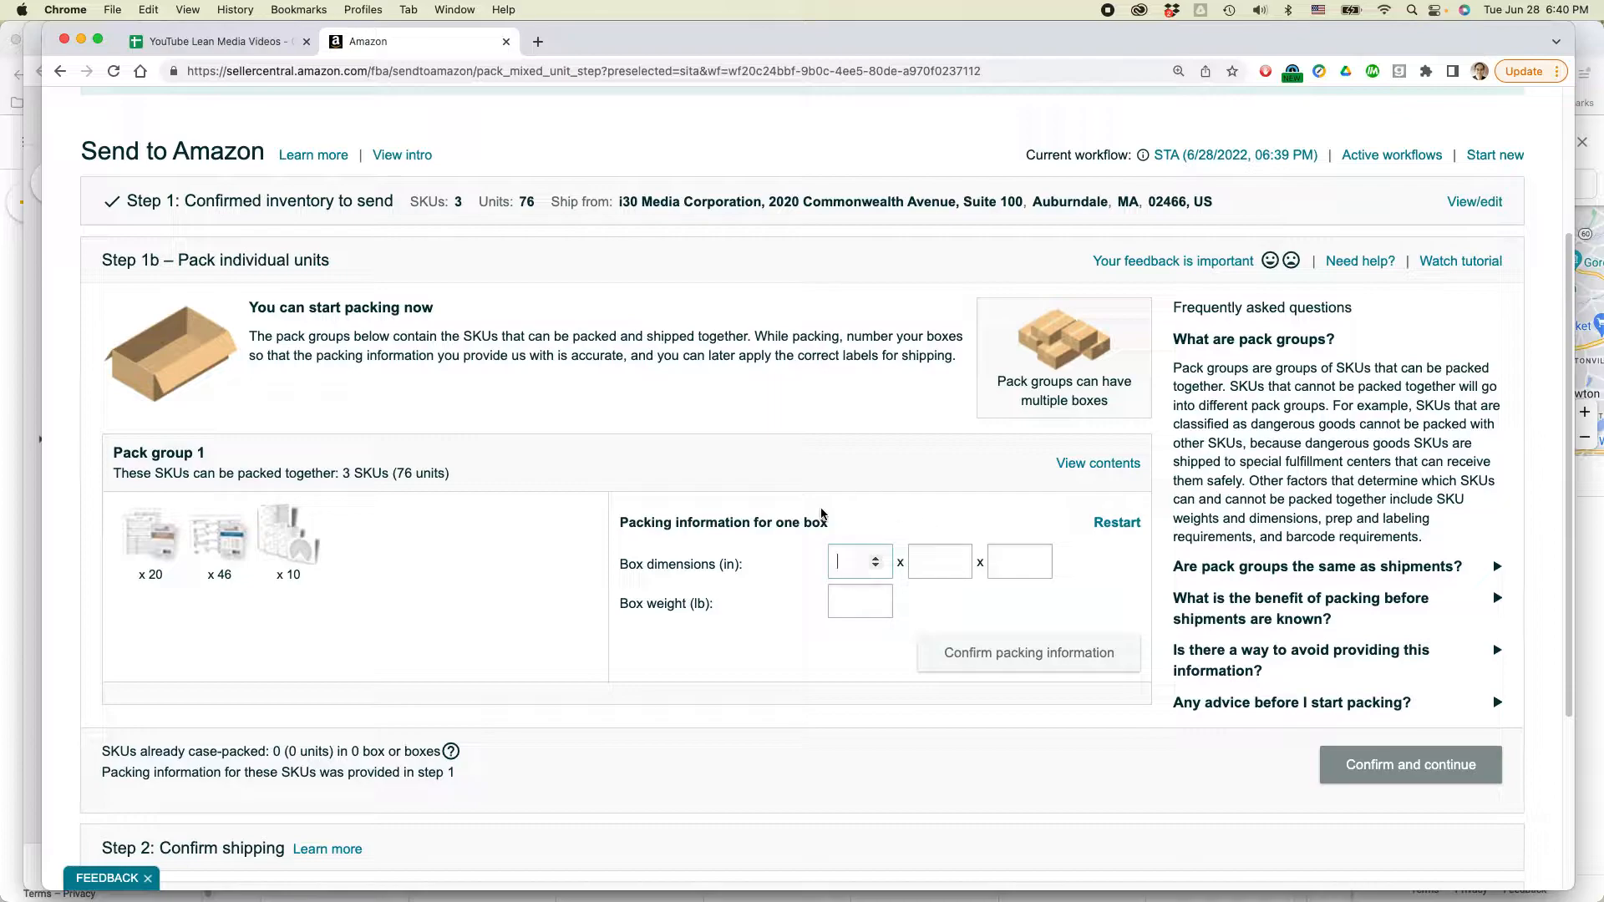
Enter box dimensions of 15 x 11 x 10 in and a weight of 27 lb, and confirm the packing information.
{"action": "type", "text": "15"}
{"action": "key", "text": "Tab"}
{"action": "type", "text": "11"}
{"action": "key", "text": "Tab"}
{"action": "type", "text": "10"}
{"action": "left_click", "coordinate": [847, 602]}
{"action": "type", "text": "27"}
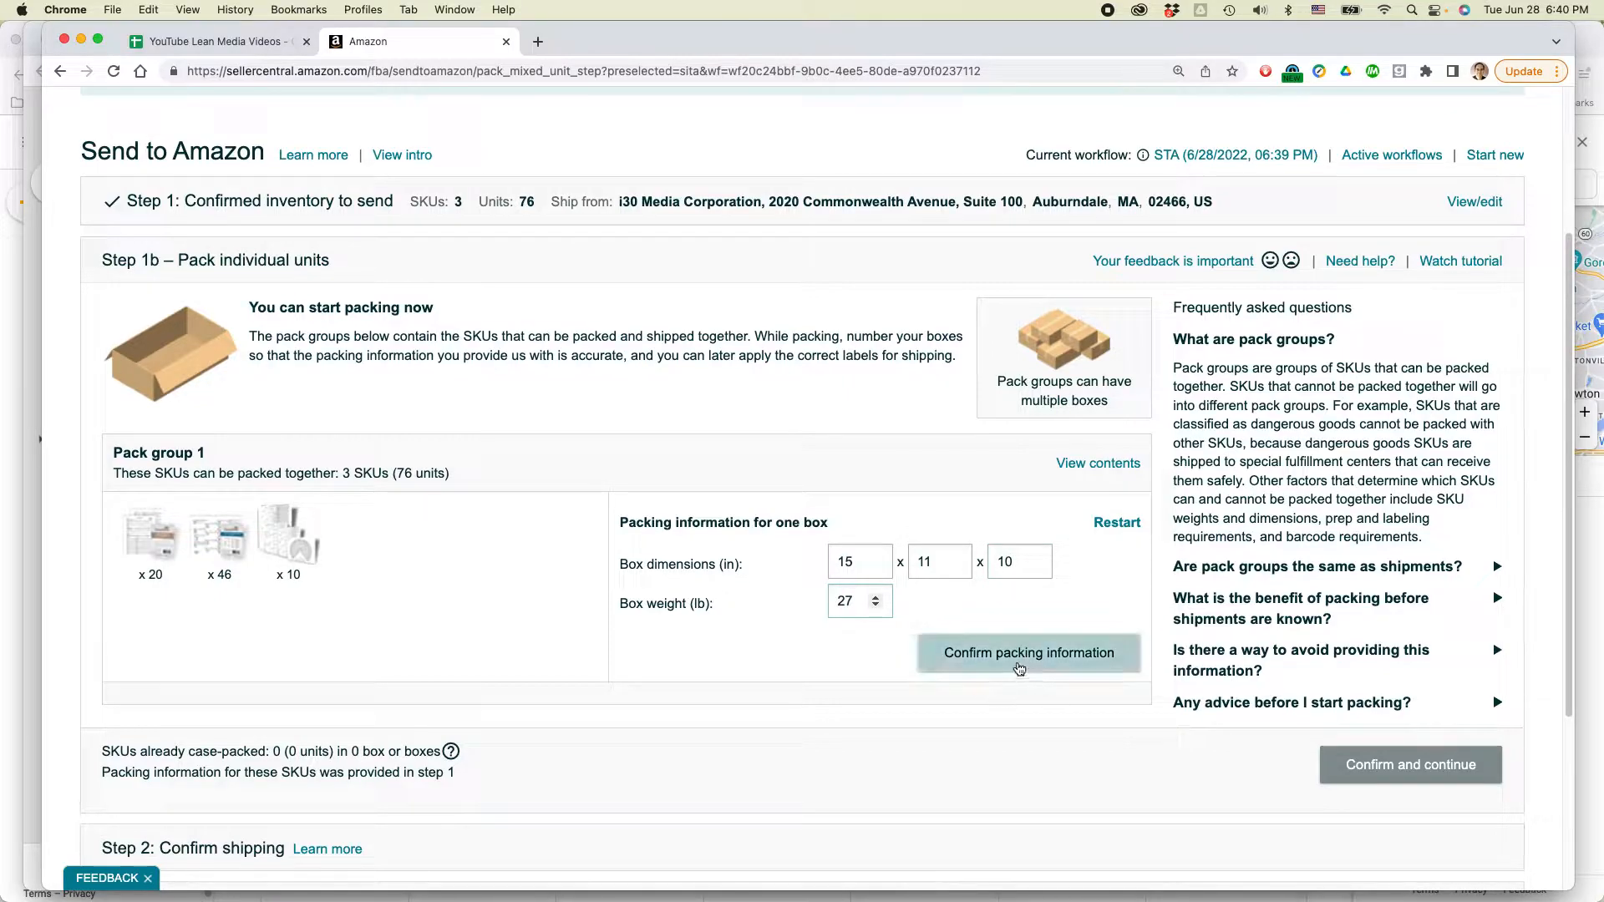
{"action": "left_click", "coordinate": [1018, 660]}
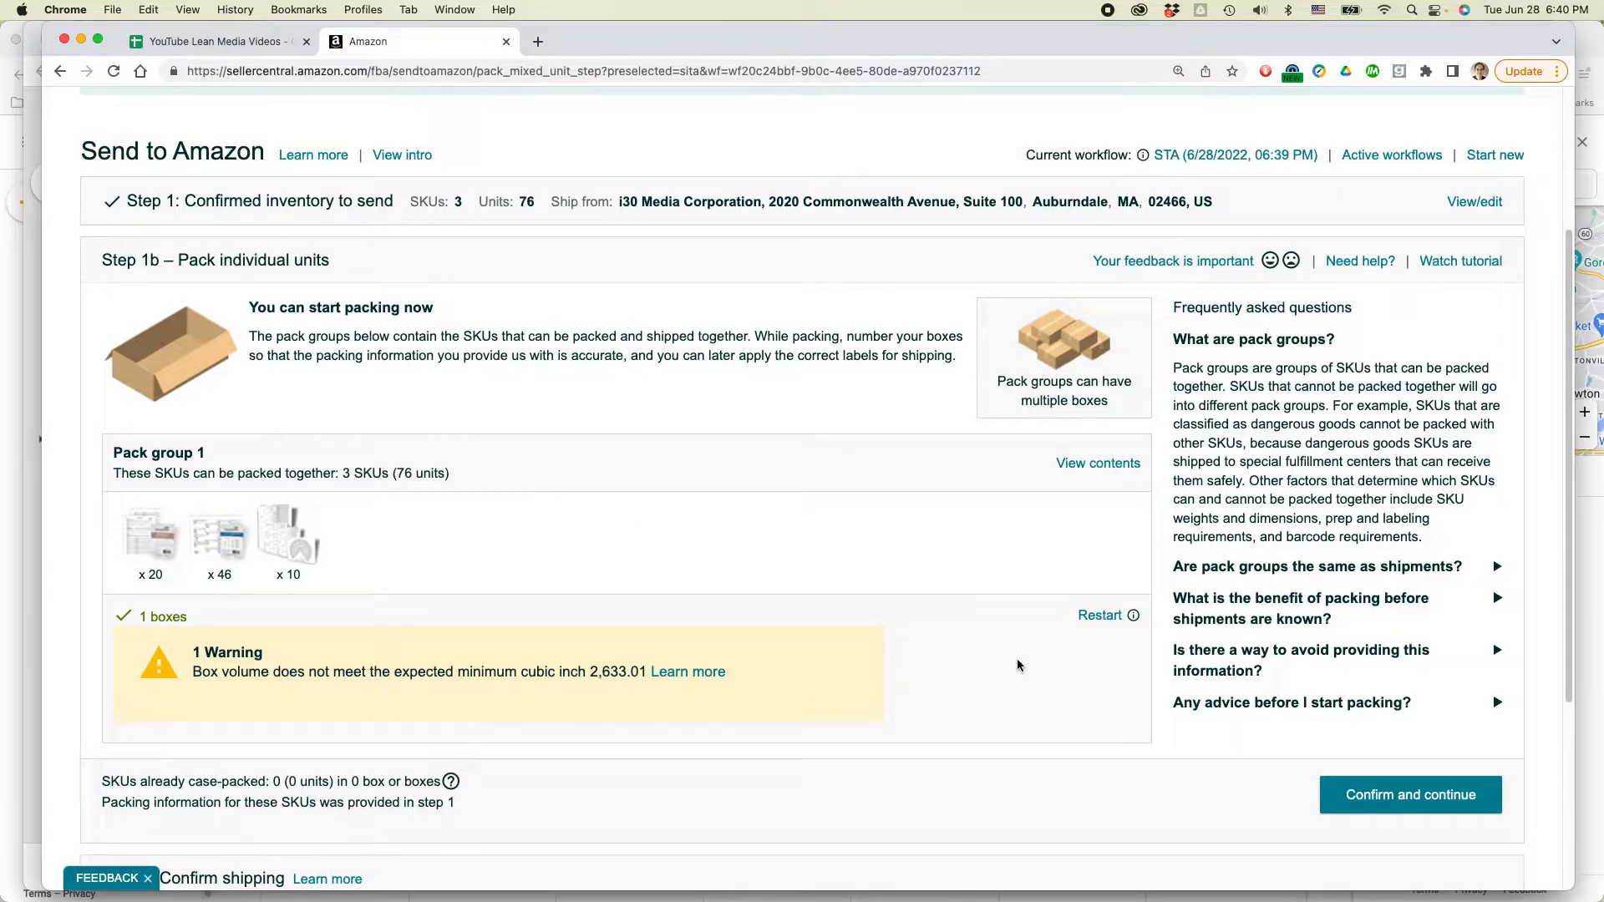
Review the packing notice for the box, and confirm the packing step to continue to shipping.
{"action": "left_click_drag", "start_coordinate": [193, 672], "coordinate": [644, 670]}
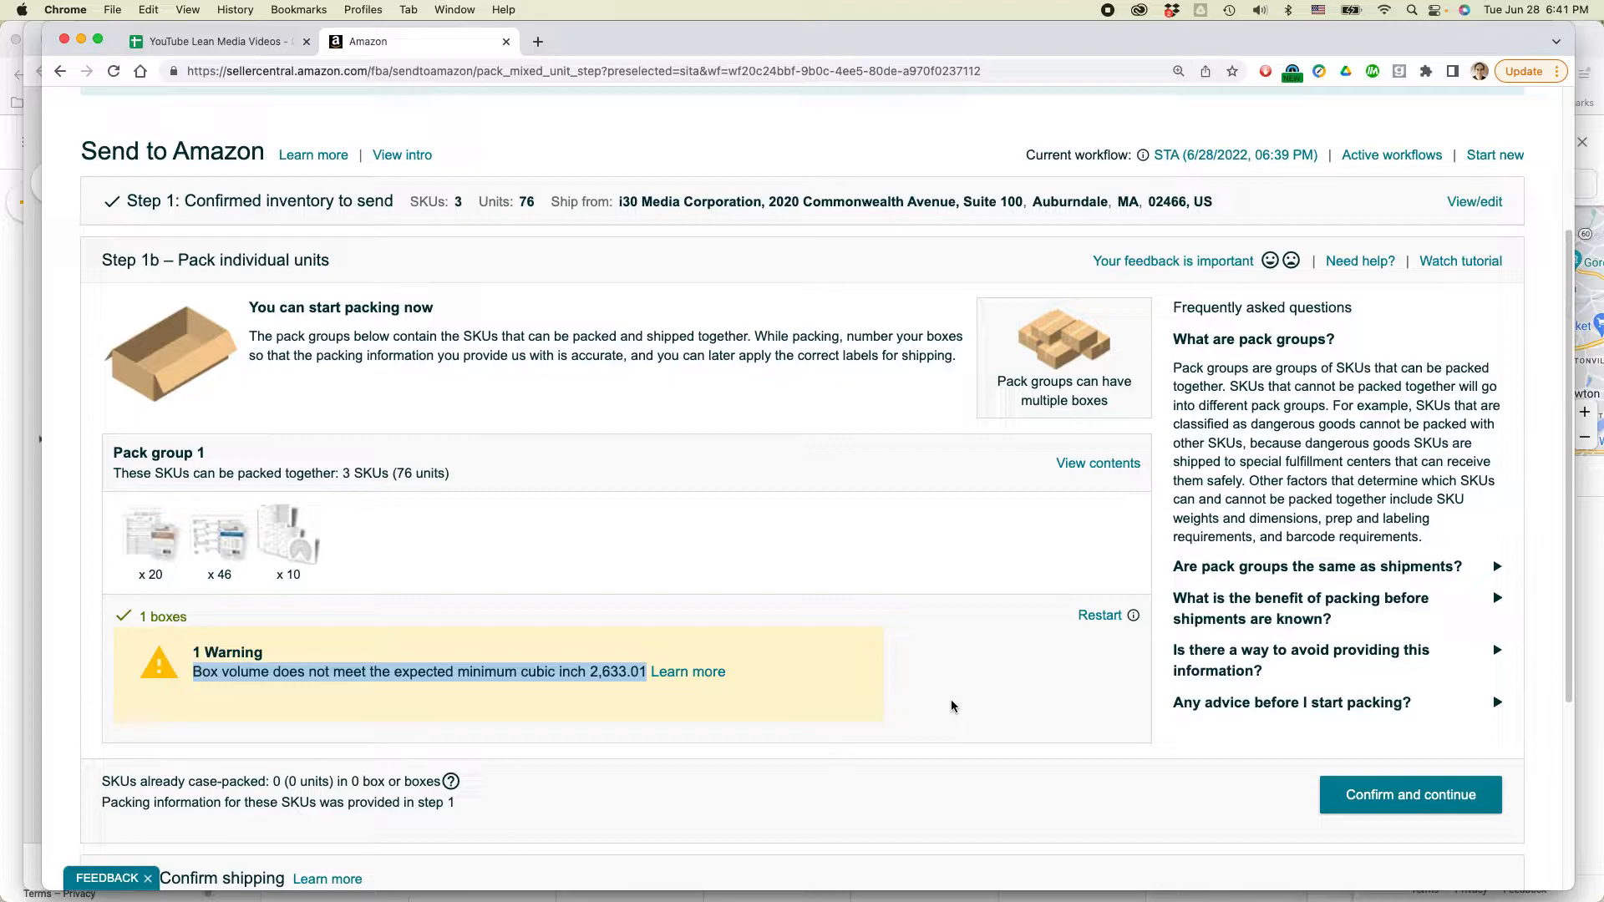
{"action": "scroll", "coordinate": [1117, 741], "scroll_direction": "down", "scroll_amount": 1}
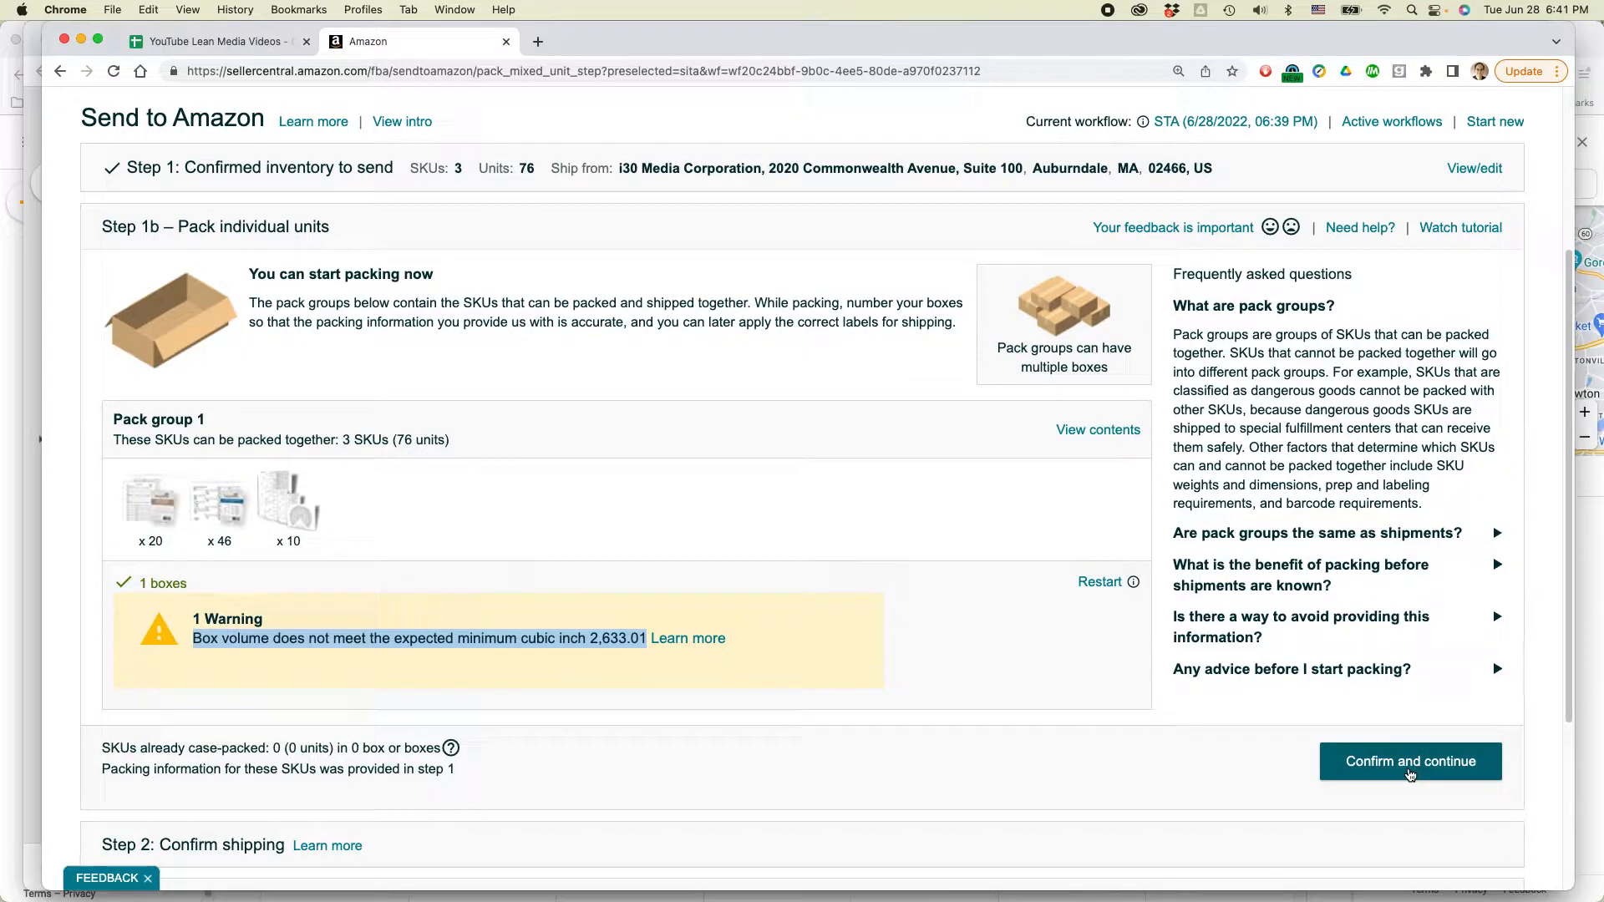
{"action": "left_click", "coordinate": [1411, 762]}
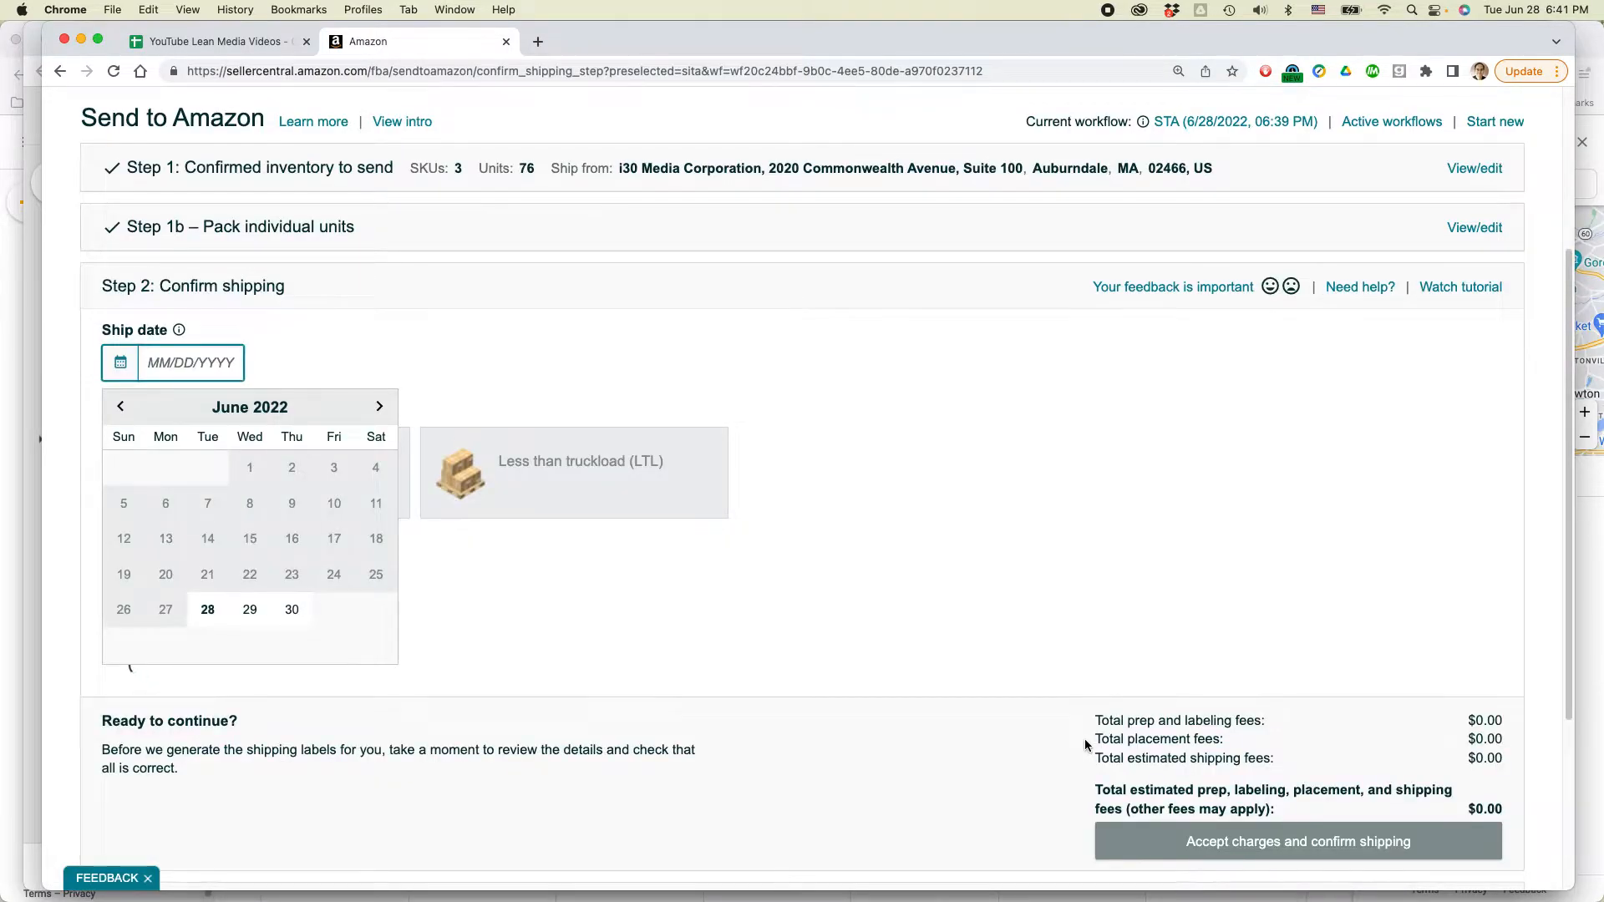
Set the ship date to 06/29/2022 with small parcel delivery (SPD), and check the shipment's destination code.
{"action": "left_click", "coordinate": [245, 617]}
{"action": "left_click", "coordinate": [150, 459]}
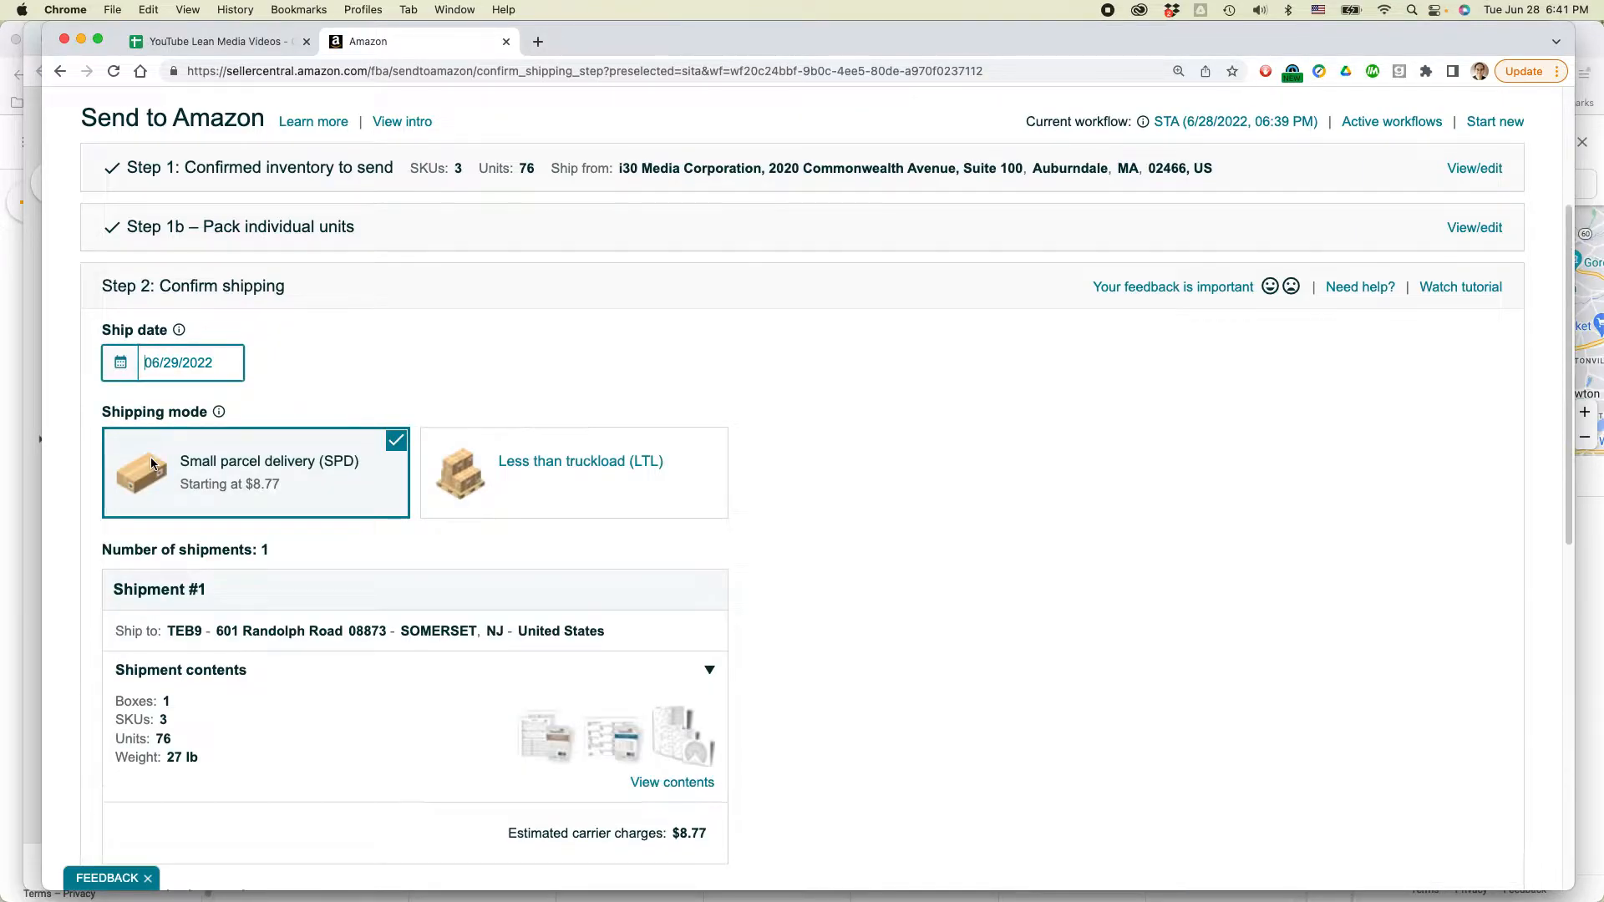
{"action": "scroll", "coordinate": [907, 478], "scroll_direction": "down", "scroll_amount": 1}
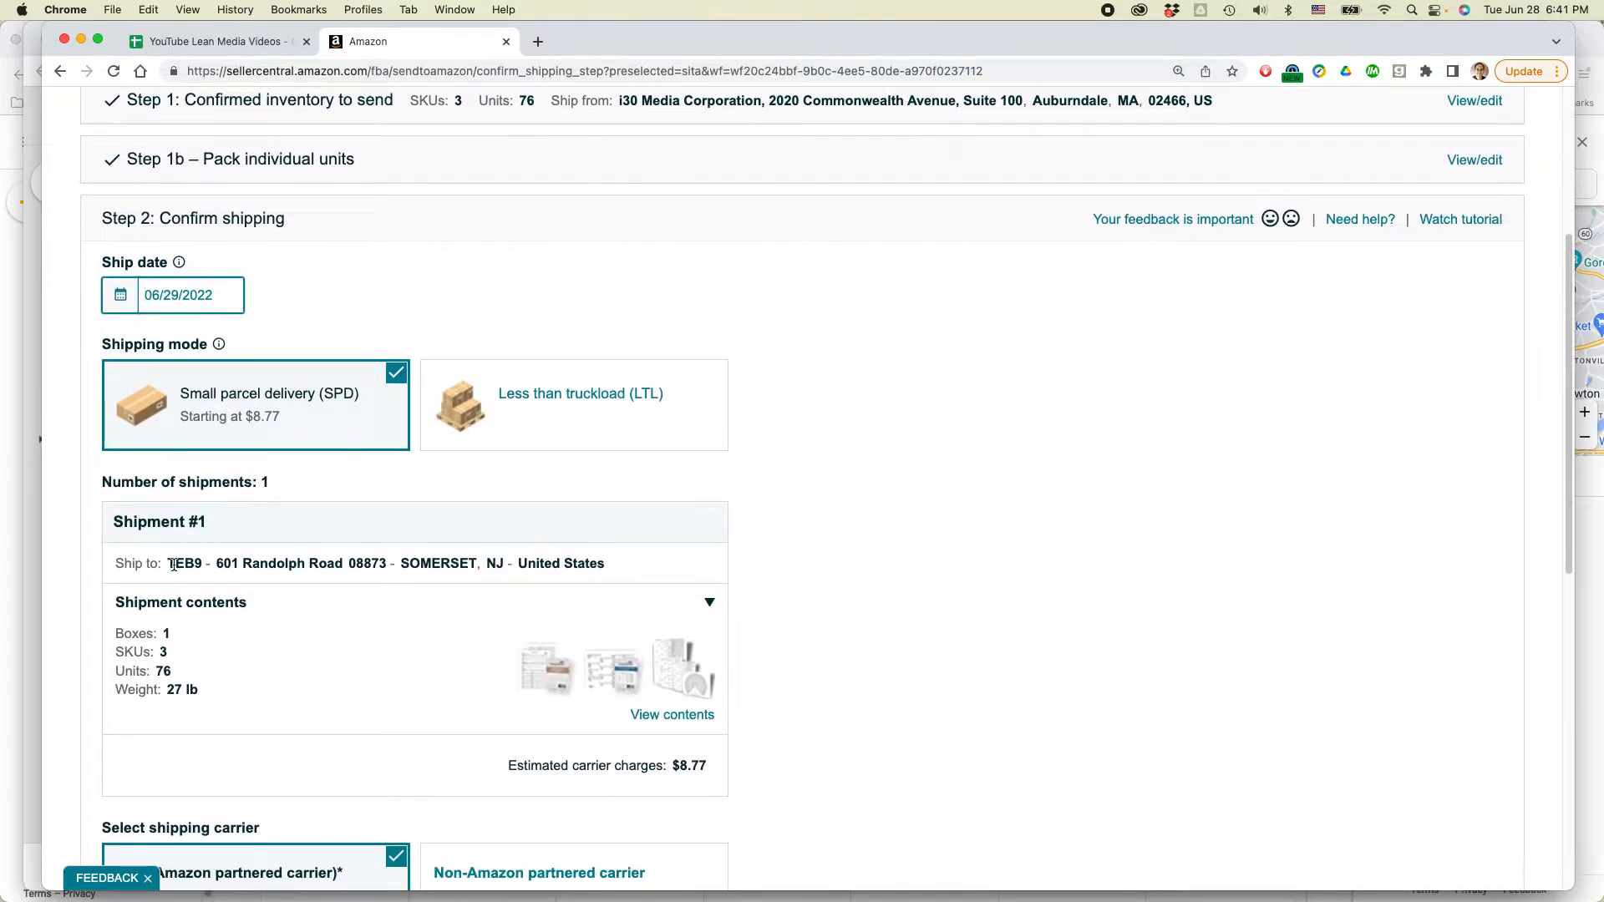
{"action": "left_click_drag", "start_coordinate": [167, 561], "coordinate": [203, 557]}
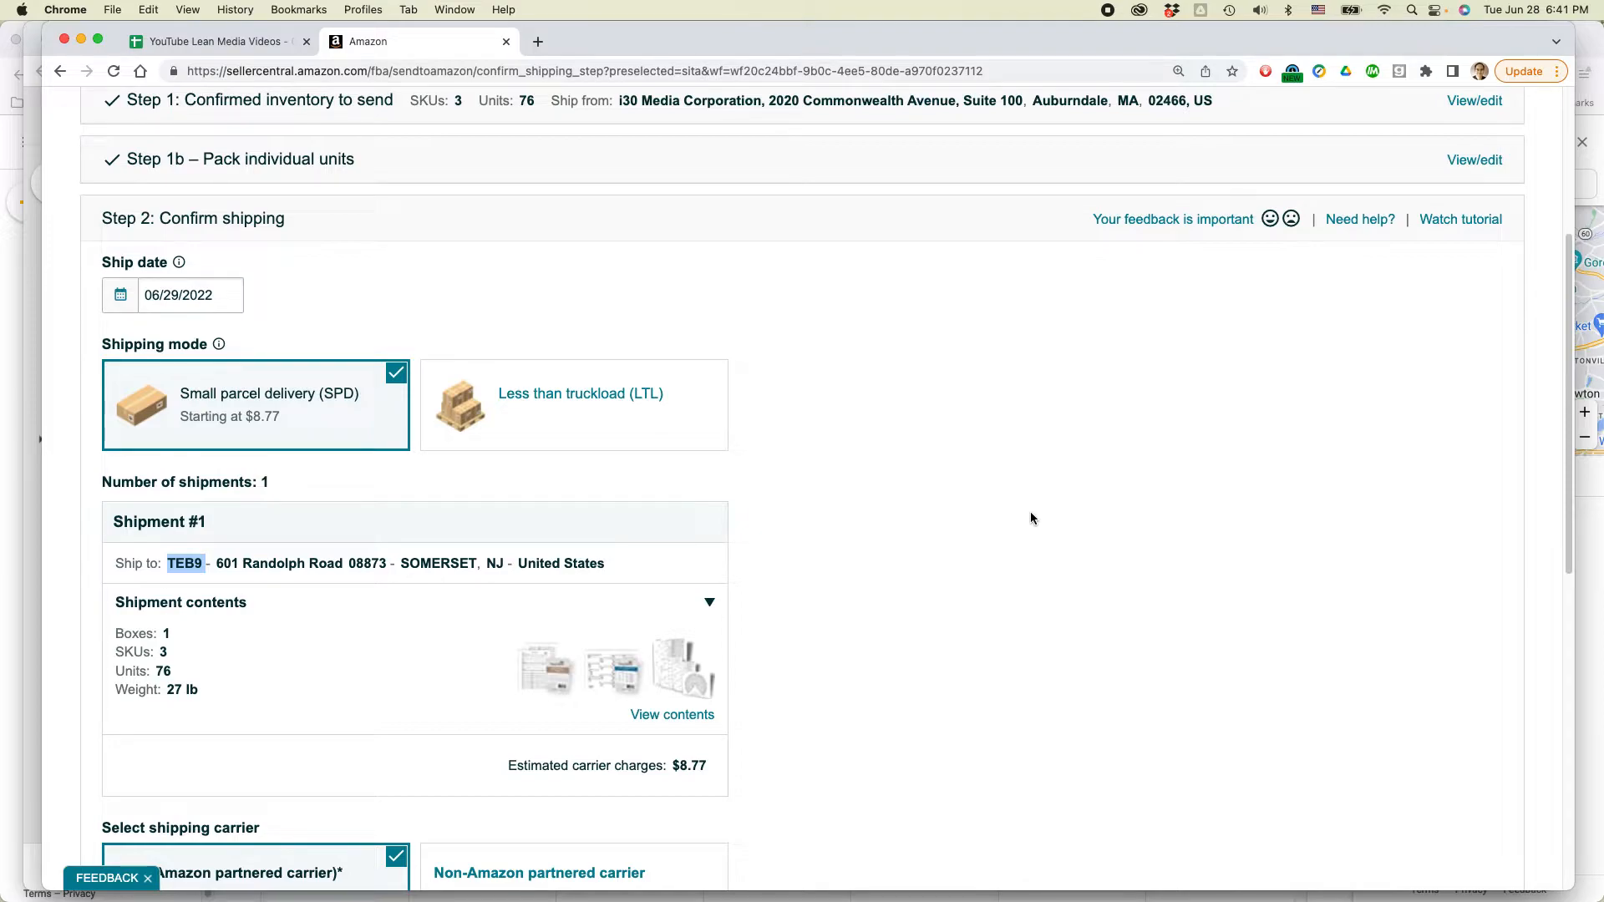
Review the UPS partnered carrier rate, accept the charges and confirm shipping.
{"action": "scroll", "coordinate": [1039, 531], "scroll_direction": "down", "scroll_amount": 5}
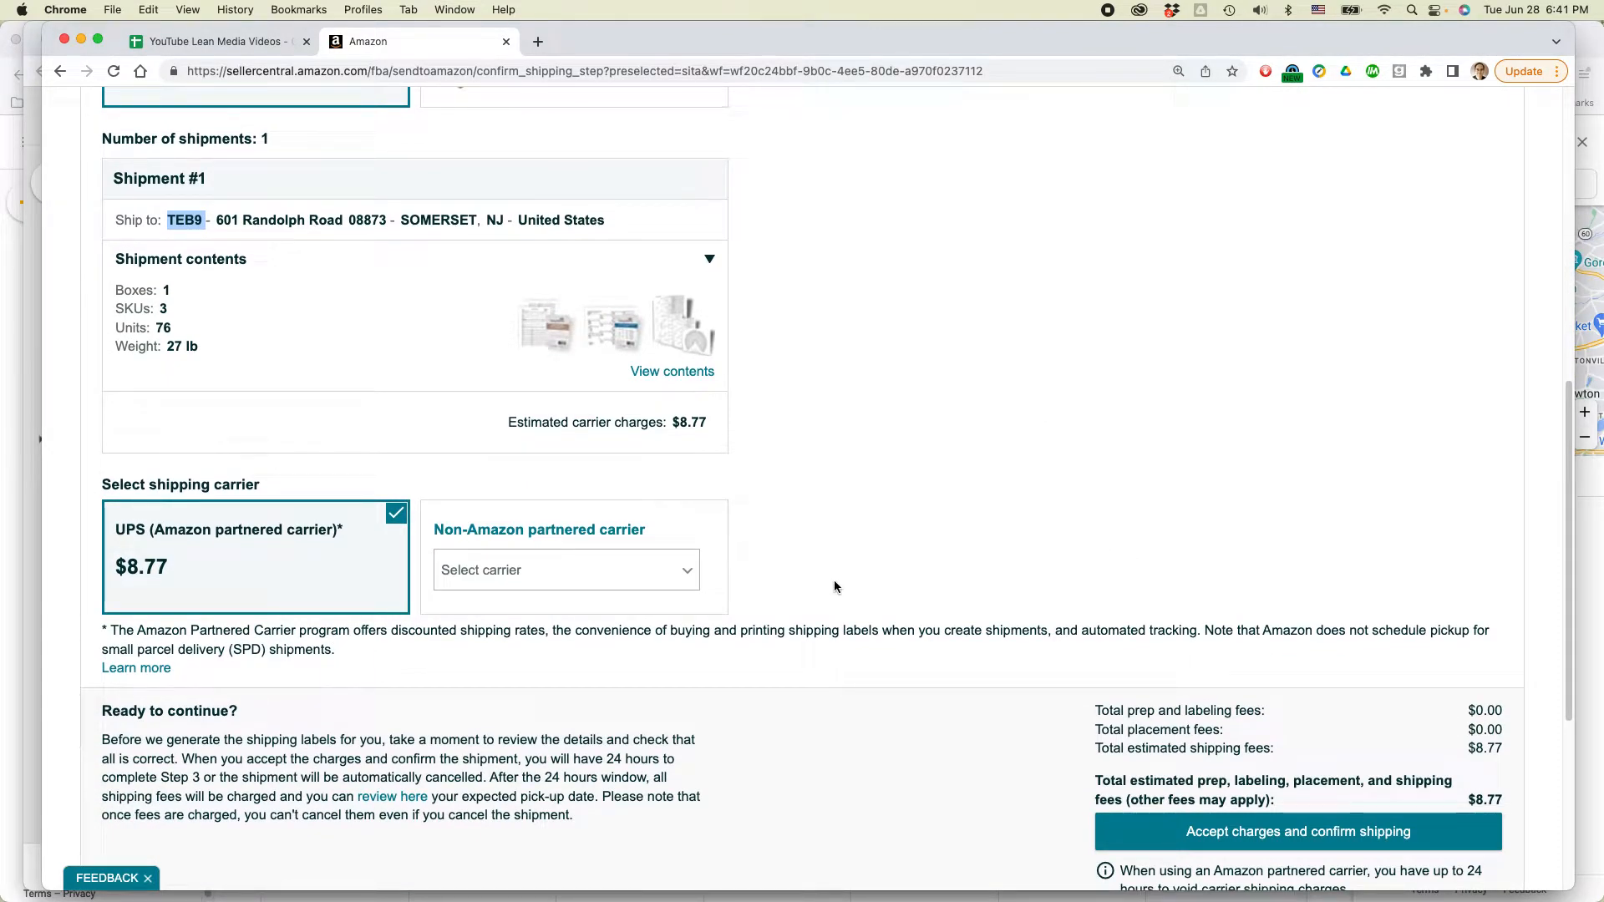
{"action": "left_click_drag", "start_coordinate": [170, 570], "coordinate": [111, 568]}
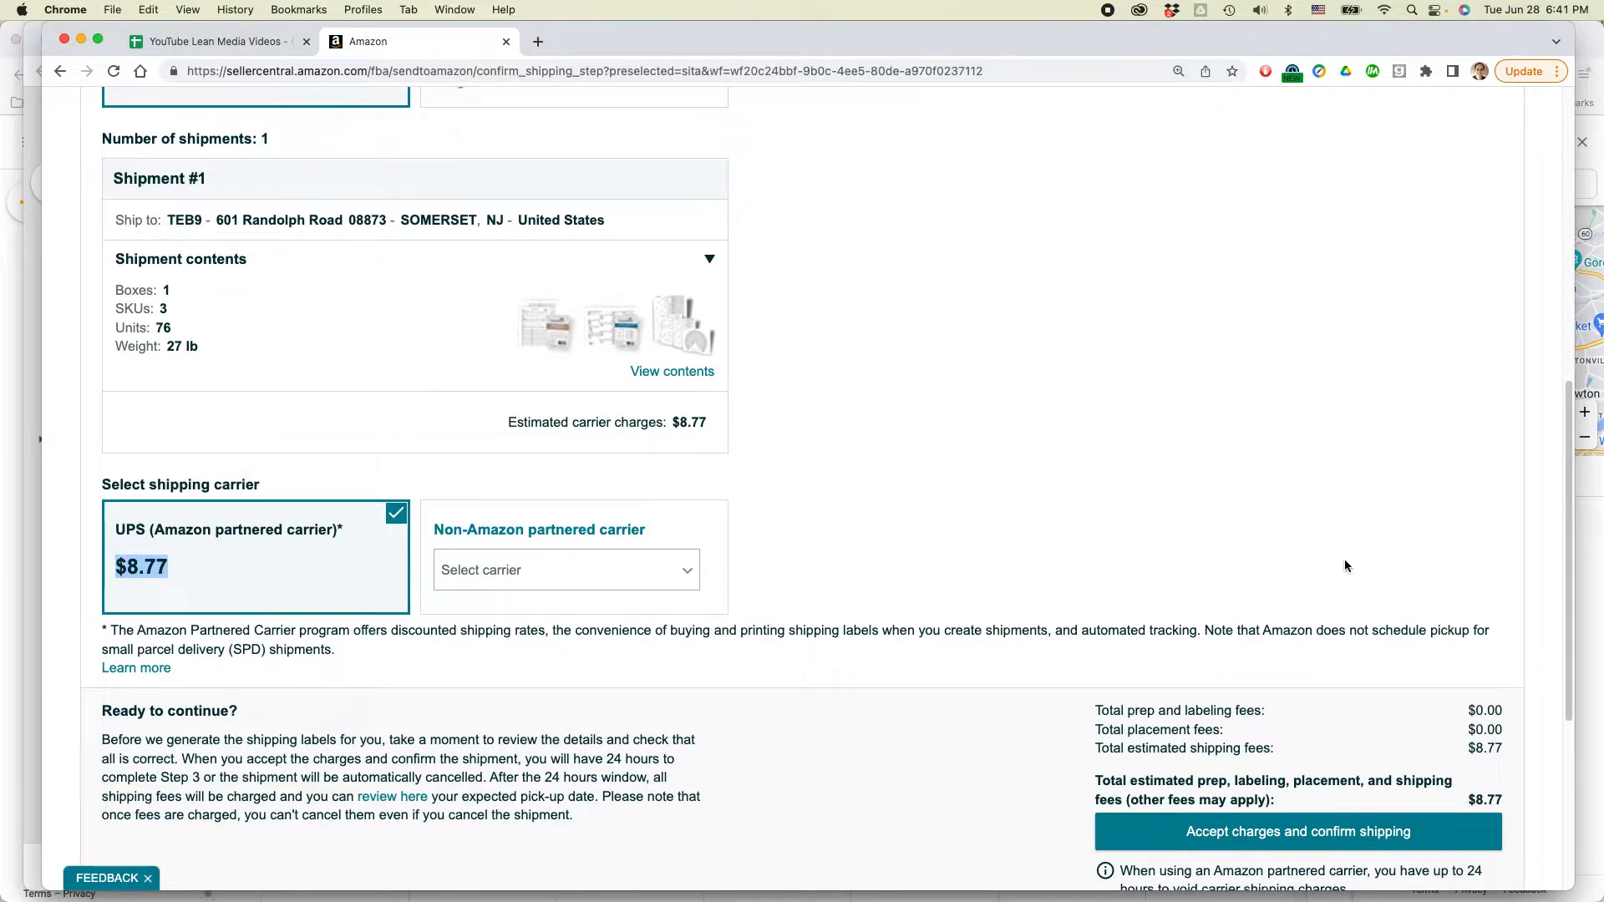
{"action": "scroll", "coordinate": [1343, 566], "scroll_direction": "down", "scroll_amount": 1}
{"action": "scroll", "coordinate": [1343, 565], "scroll_direction": "down", "scroll_amount": 1}
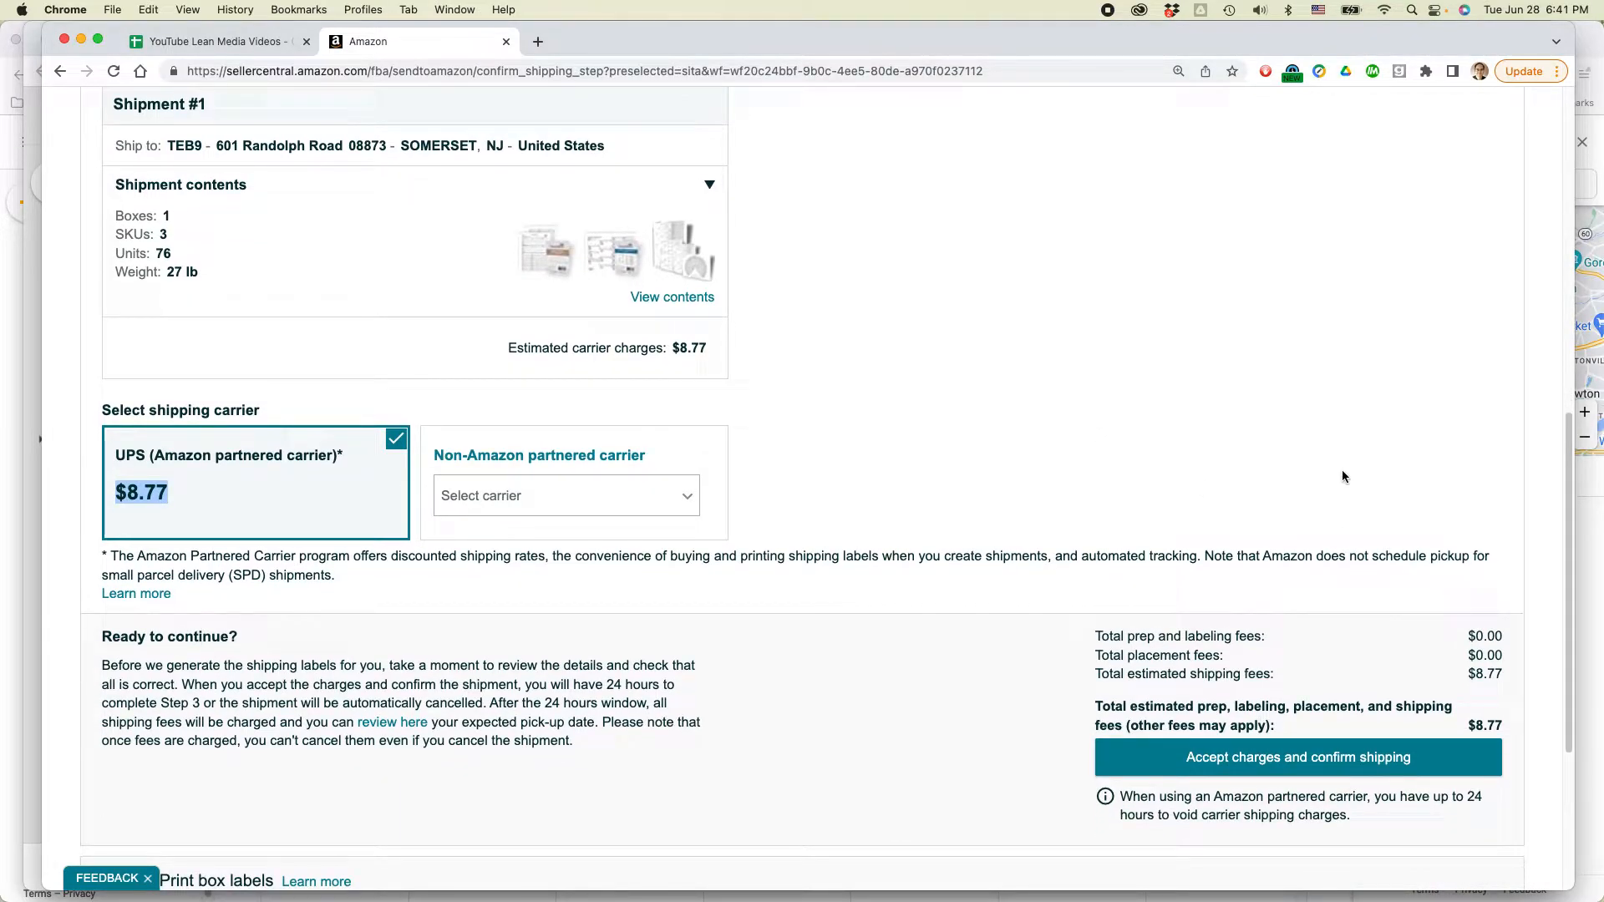
{"action": "scroll", "coordinate": [1189, 481], "scroll_direction": "down", "scroll_amount": 1}
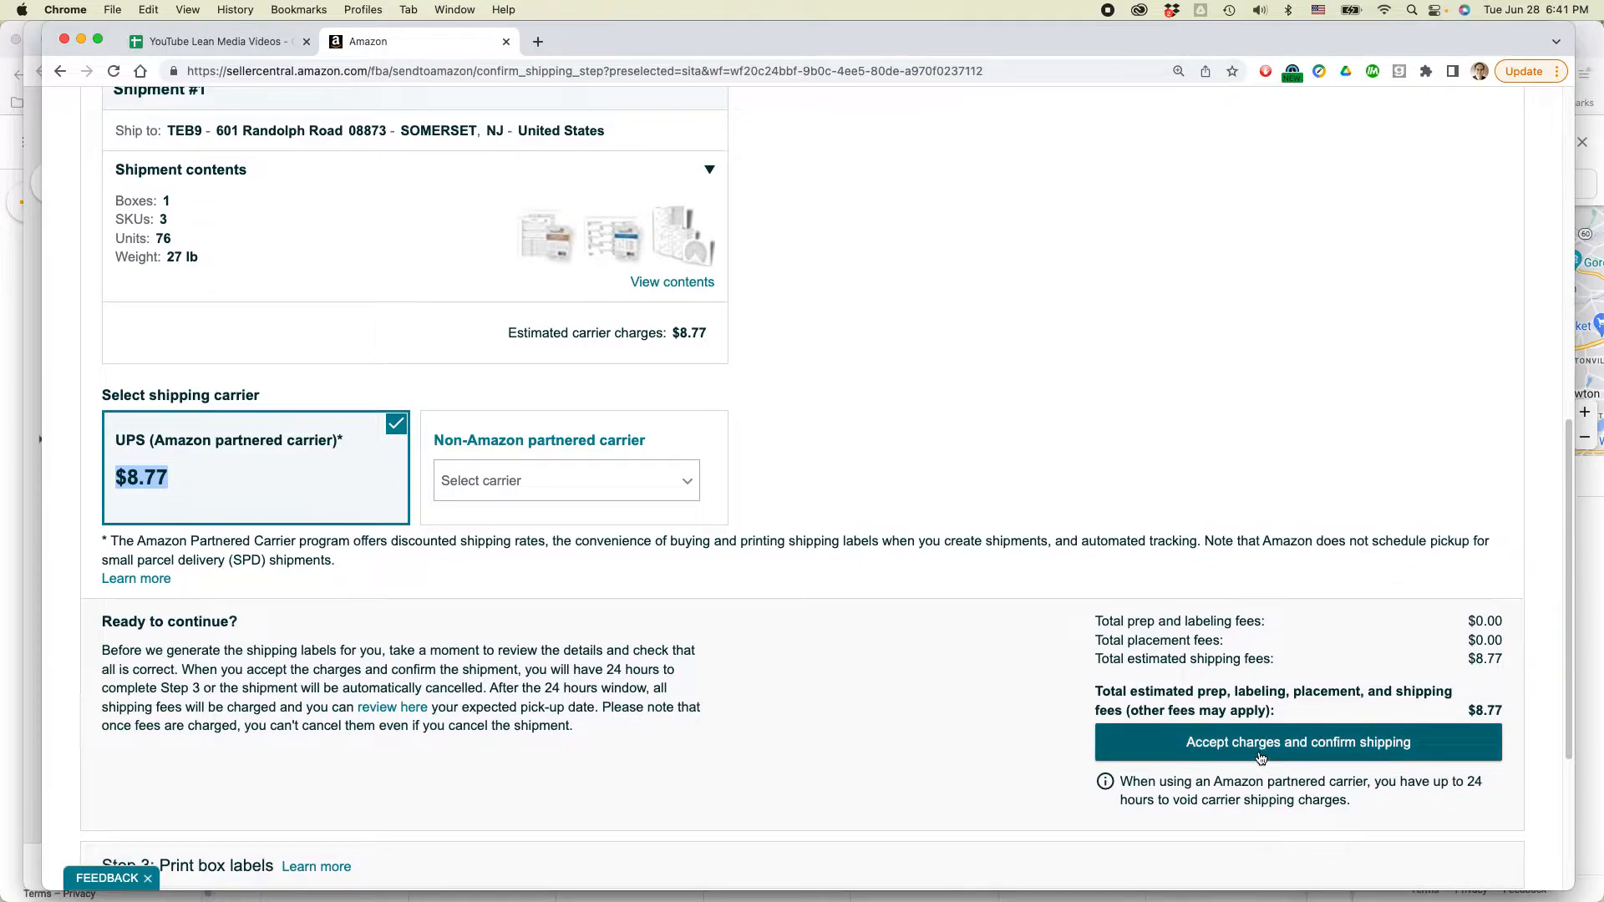
{"action": "left_click", "coordinate": [1262, 756]}
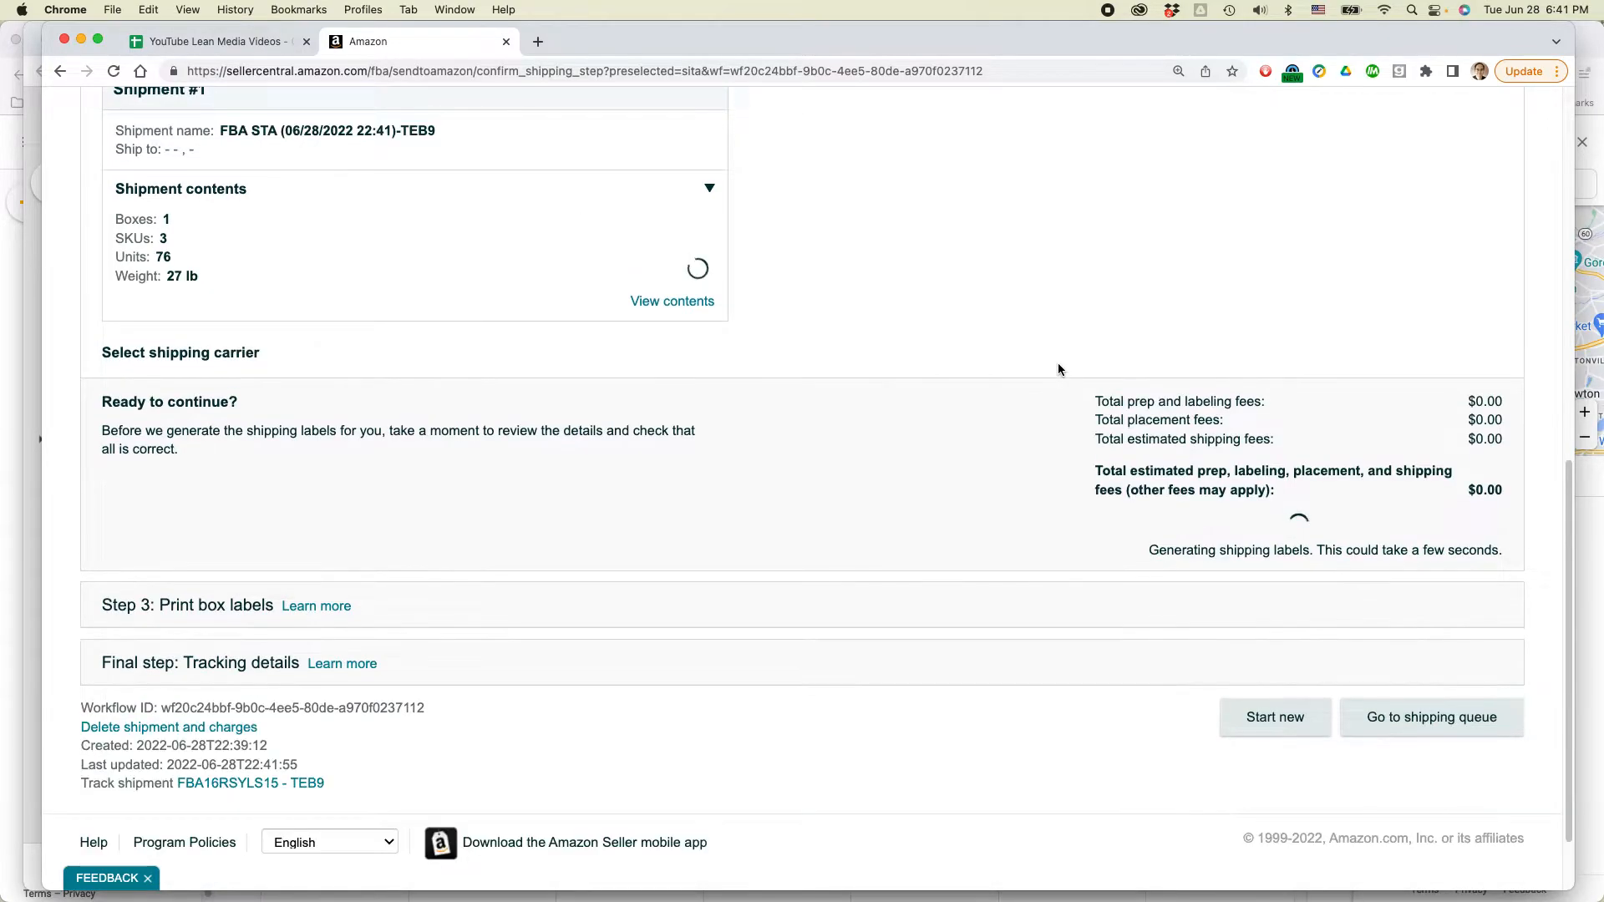
Open the confirmed shipment's name for renaming and replace it with 46bluebar10olive20brownbar062922.
{"action": "scroll", "coordinate": [1021, 439], "scroll_direction": "down", "scroll_amount": 5}
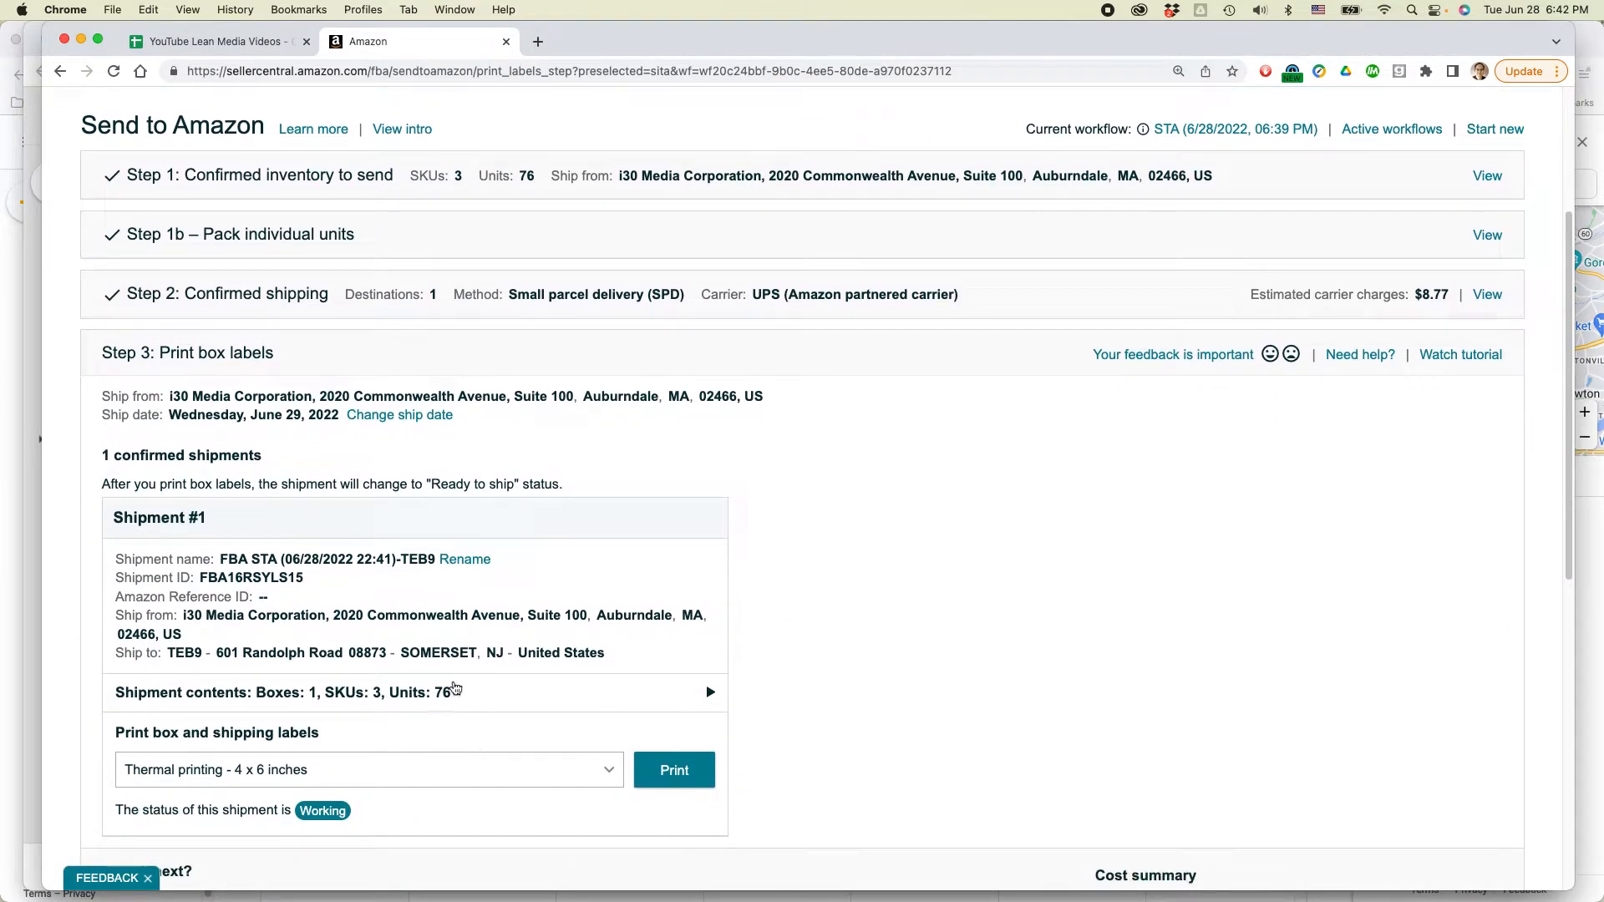
{"action": "left_click_drag", "start_coordinate": [117, 559], "coordinate": [434, 555]}
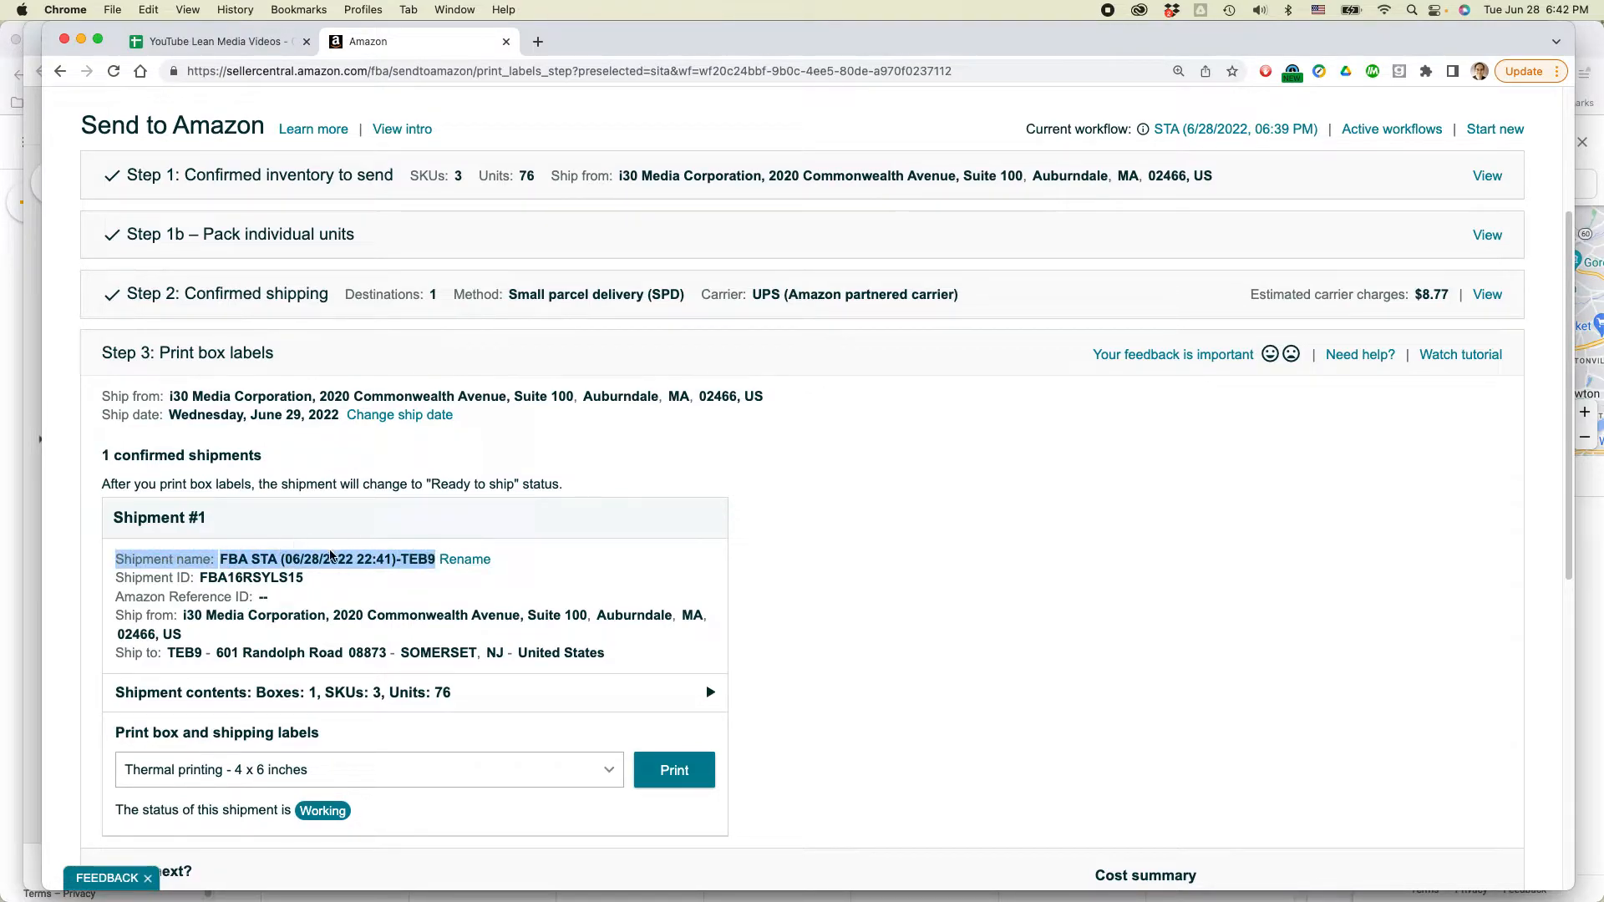
{"action": "left_click", "coordinate": [472, 560]}
{"action": "triple_click", "coordinate": [435, 226]}
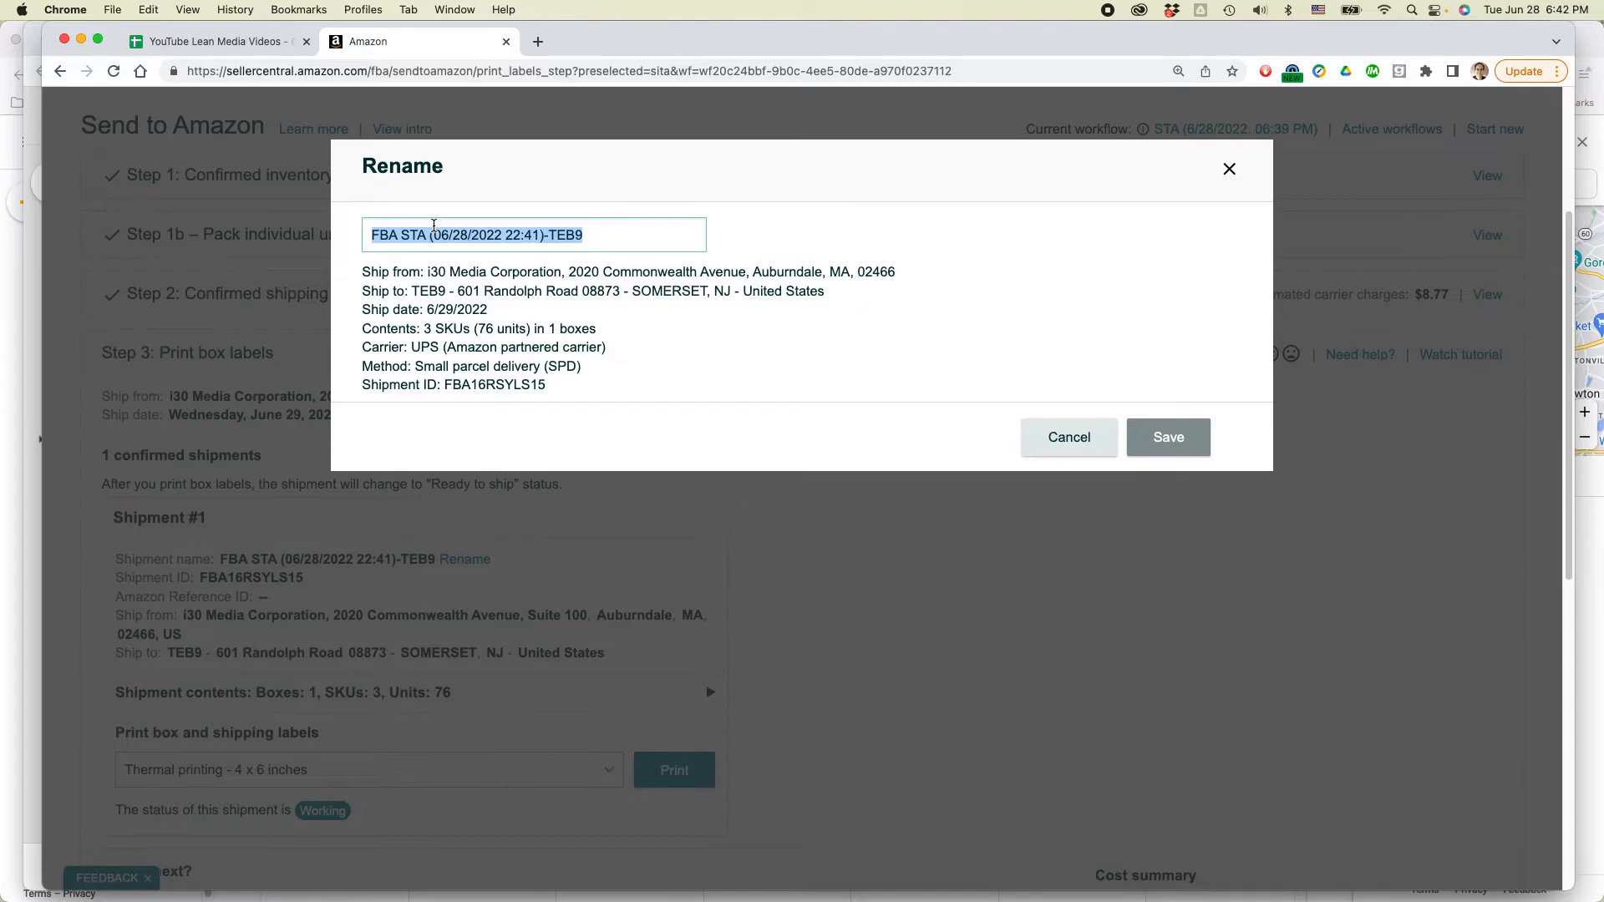
{"action": "type", "text": "46"}
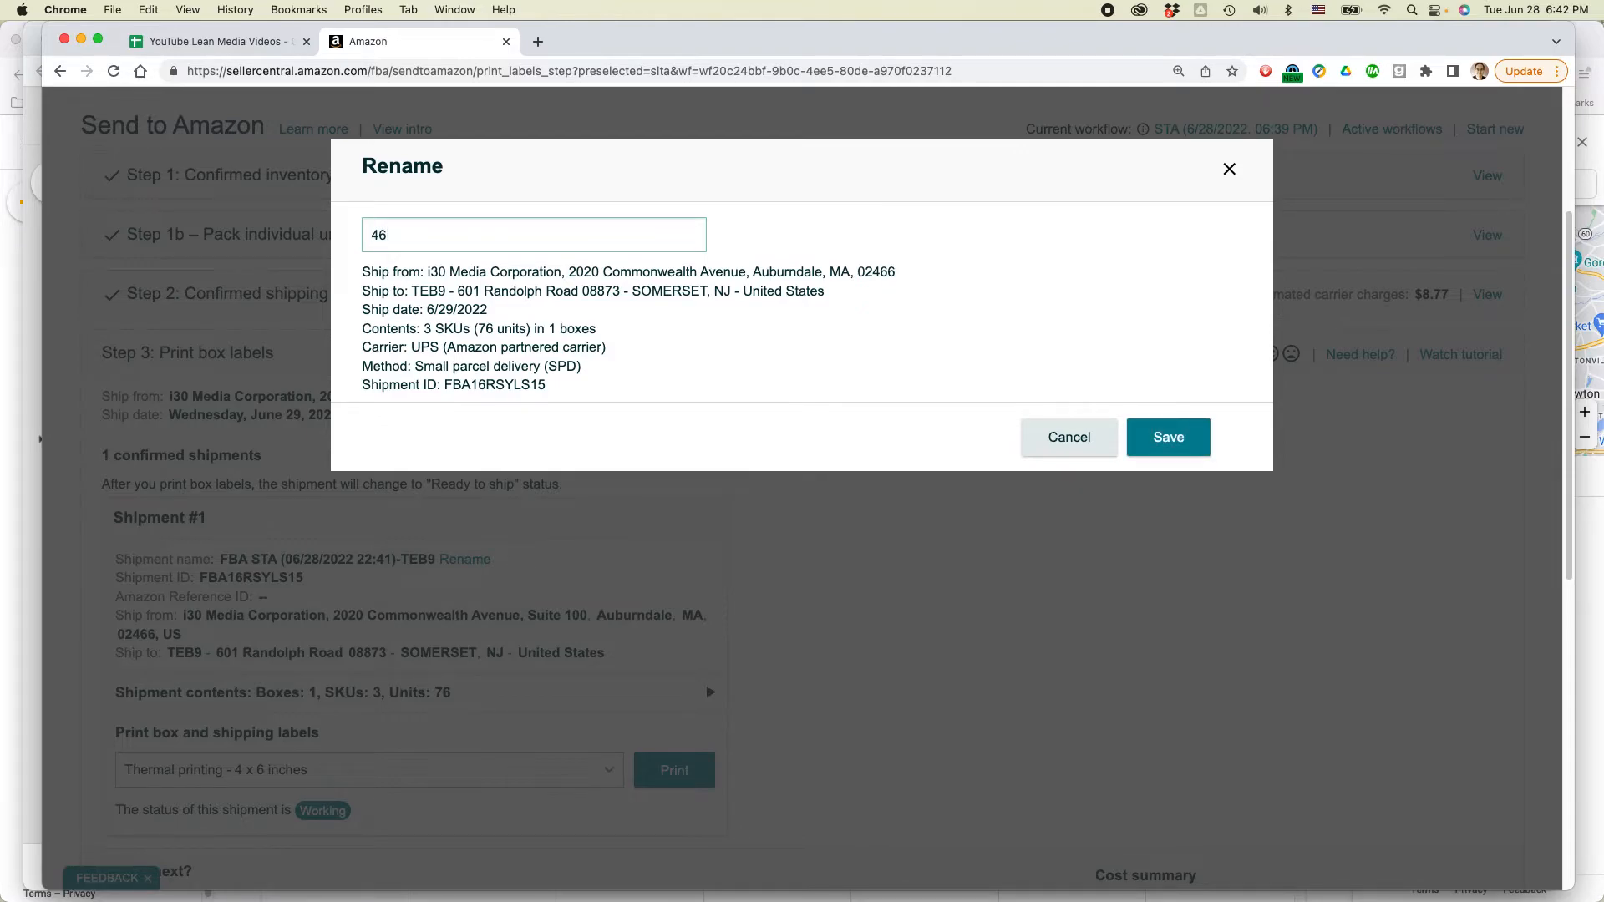
{"action": "type", "text": "bluebar10olive20brownbar"}
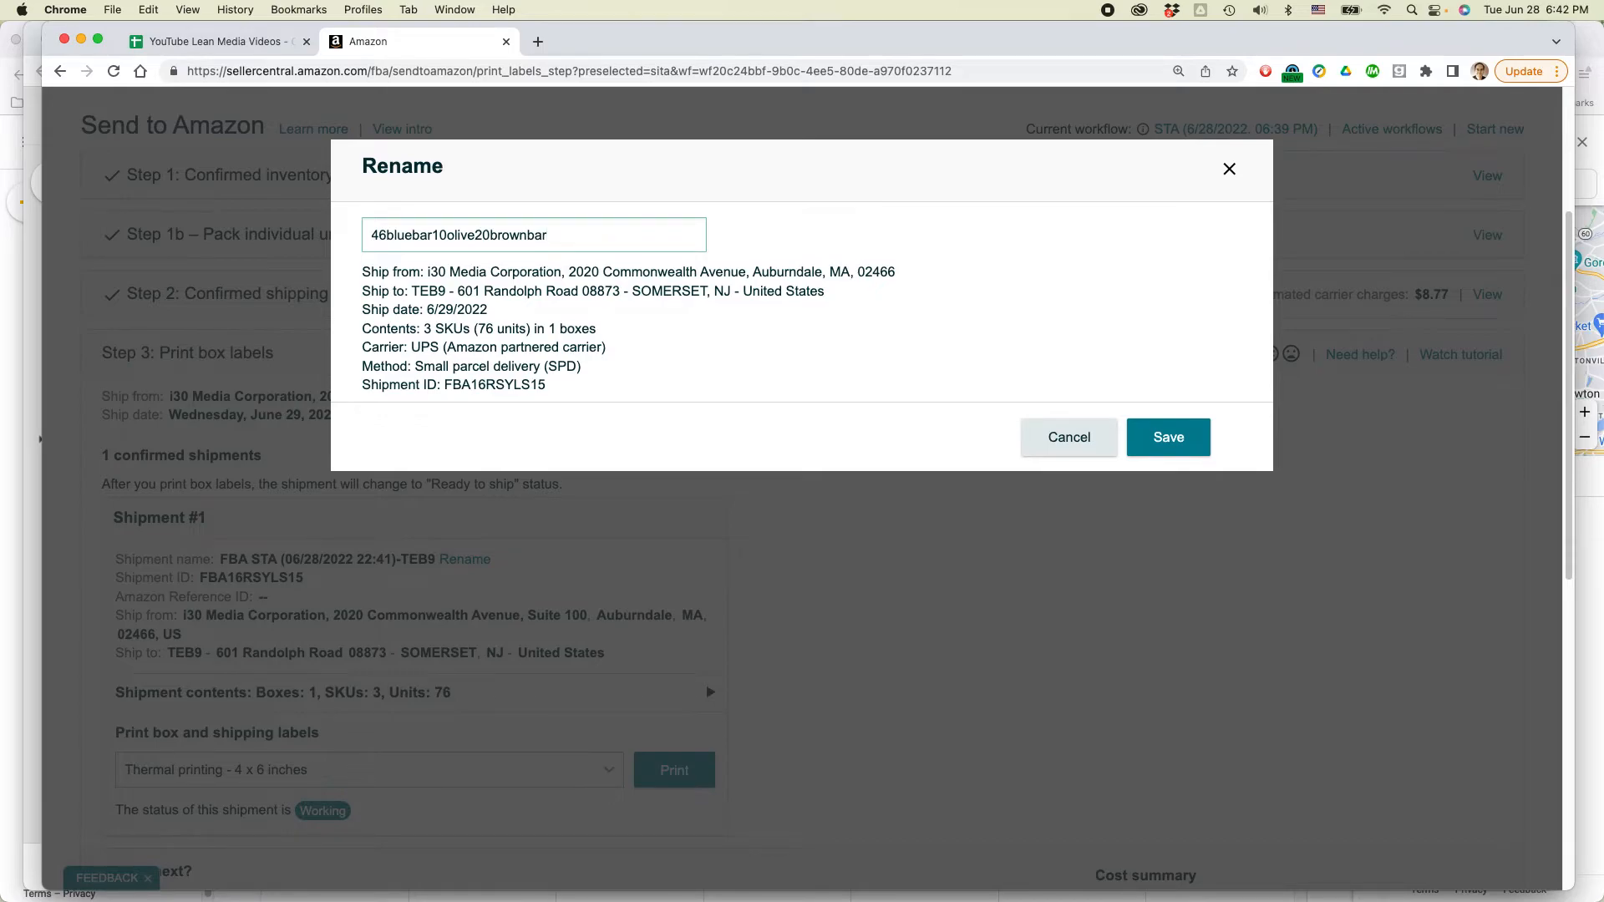
{"action": "type", "text": "062922"}
Add spaces so the shipment name reads "46 bluebar 10 olive 20 brownbar 062922", and save it.
{"action": "left_click", "coordinate": [434, 236]}
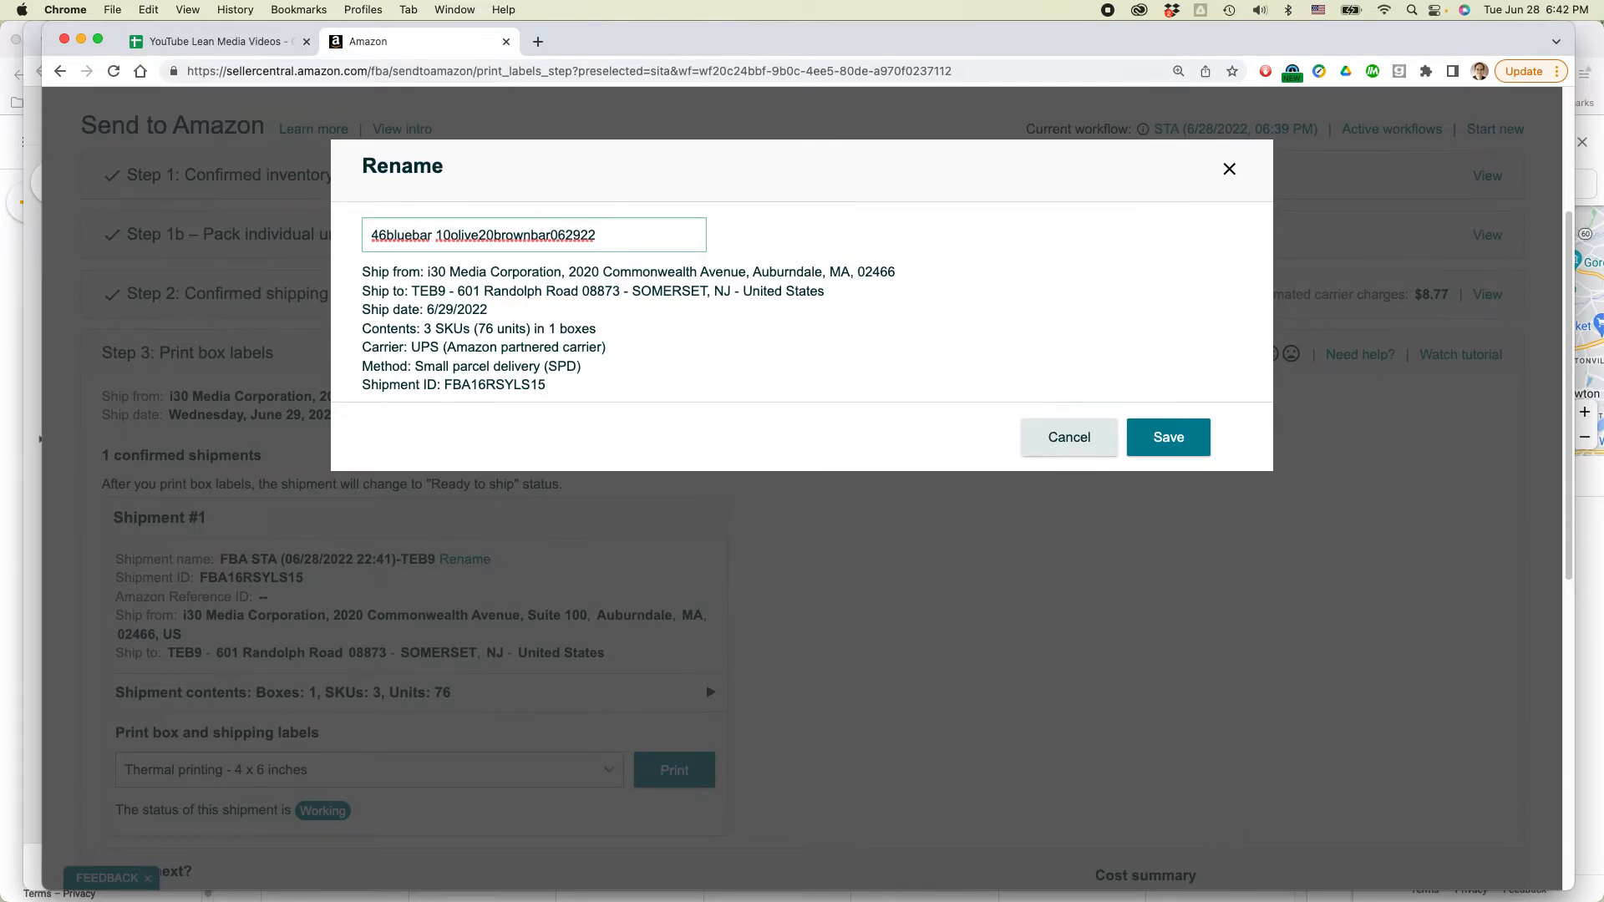
{"action": "key", "text": "BackSpace"}
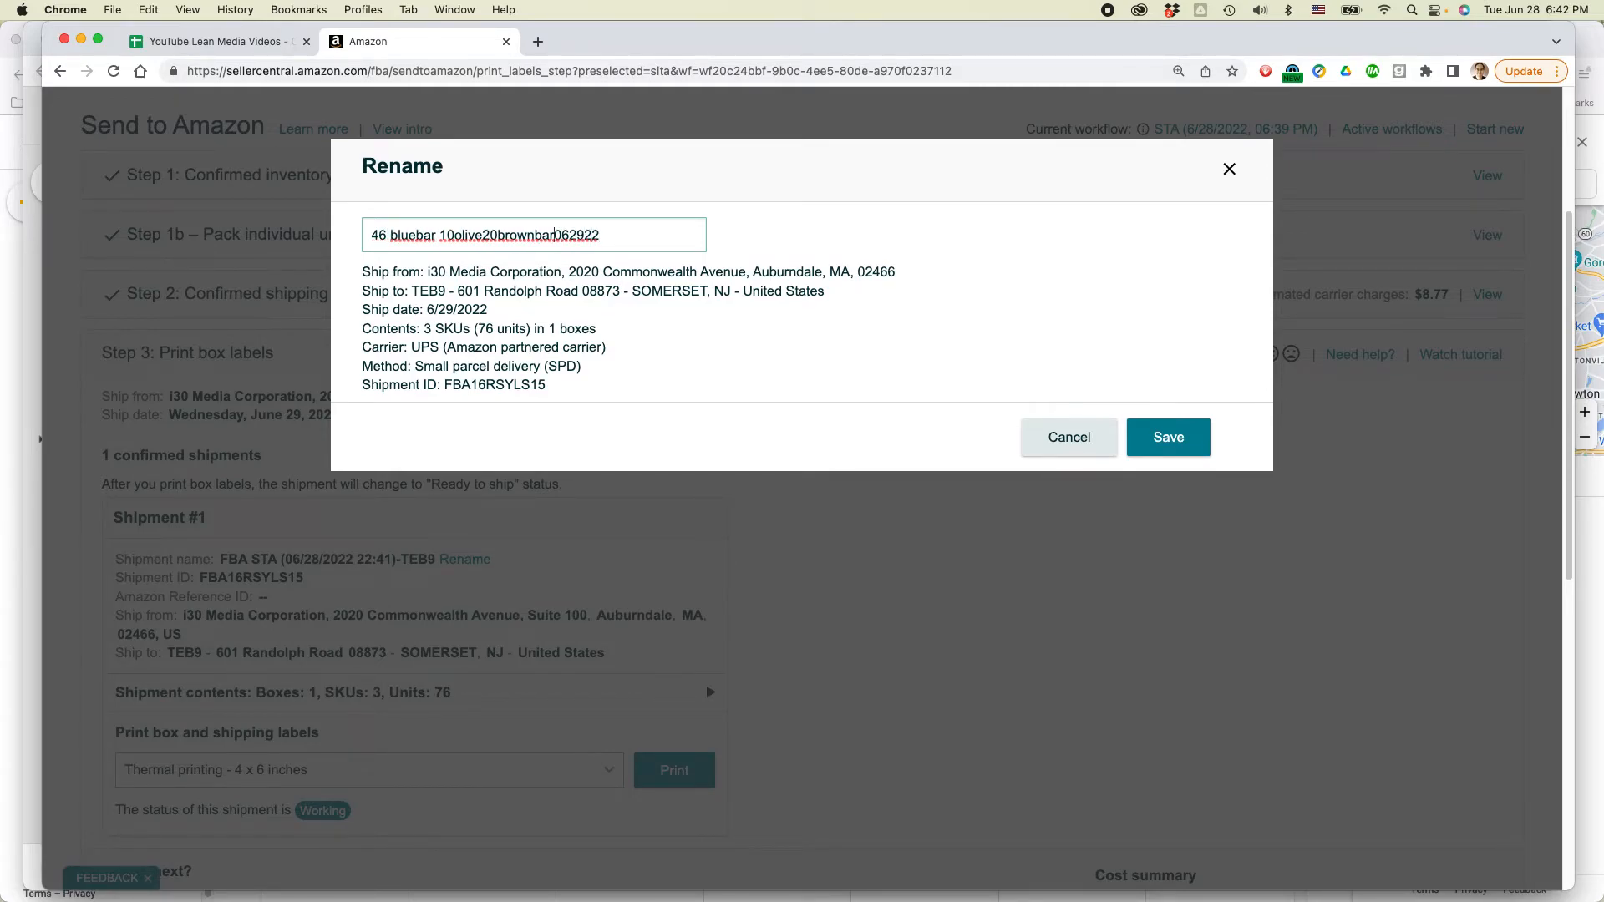
{"action": "left_click", "coordinate": [499, 234]}
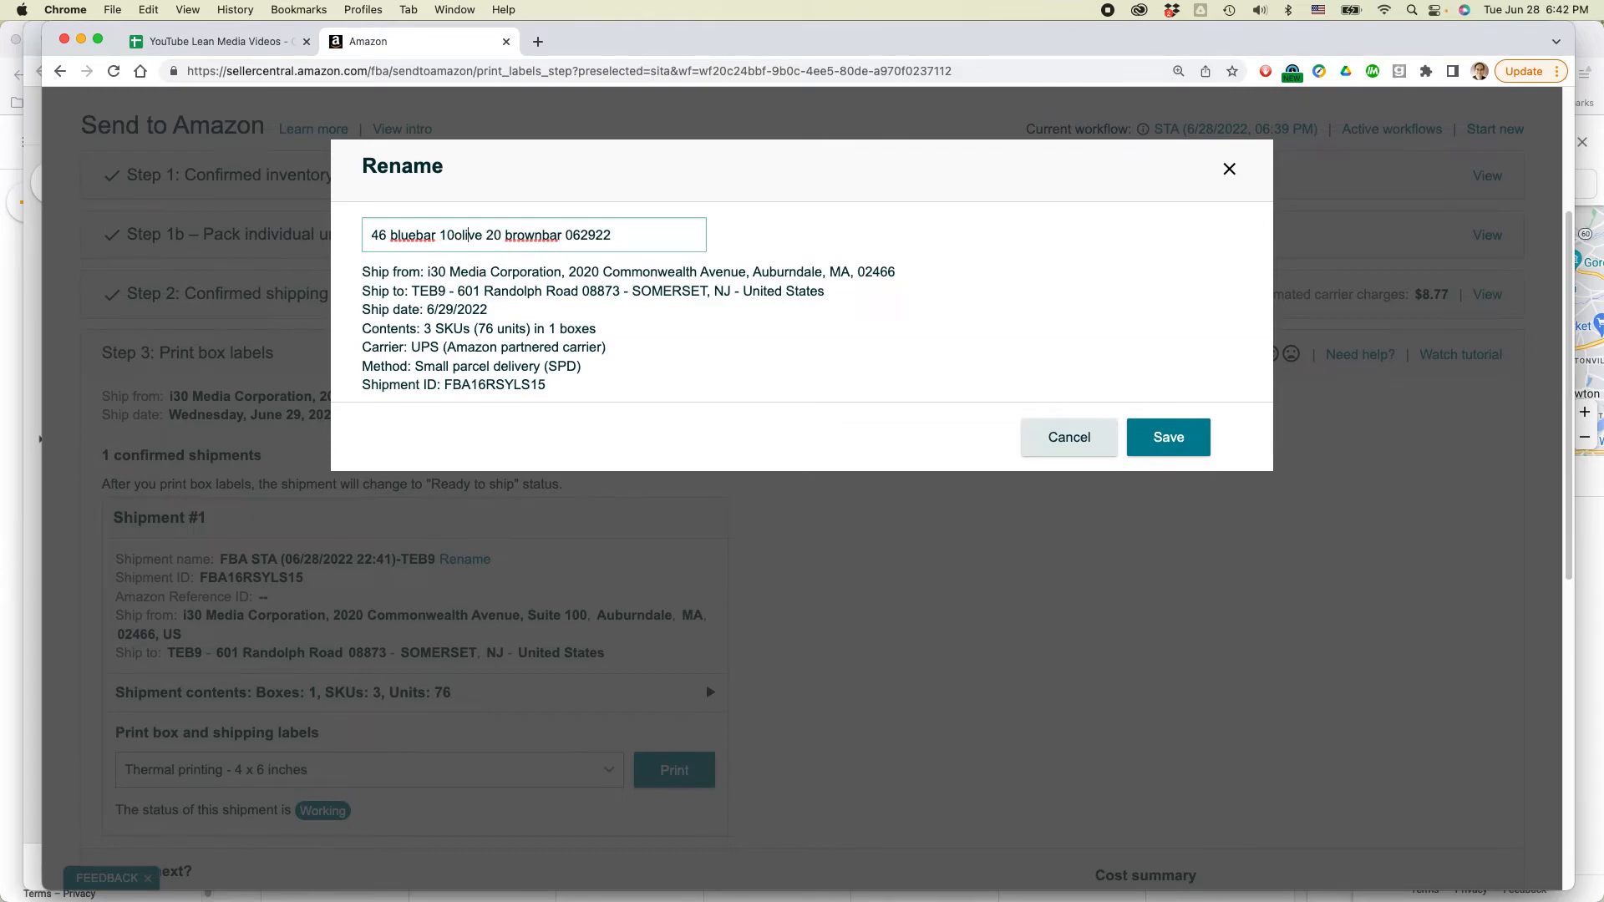
{"action": "left_click", "coordinate": [458, 235]}
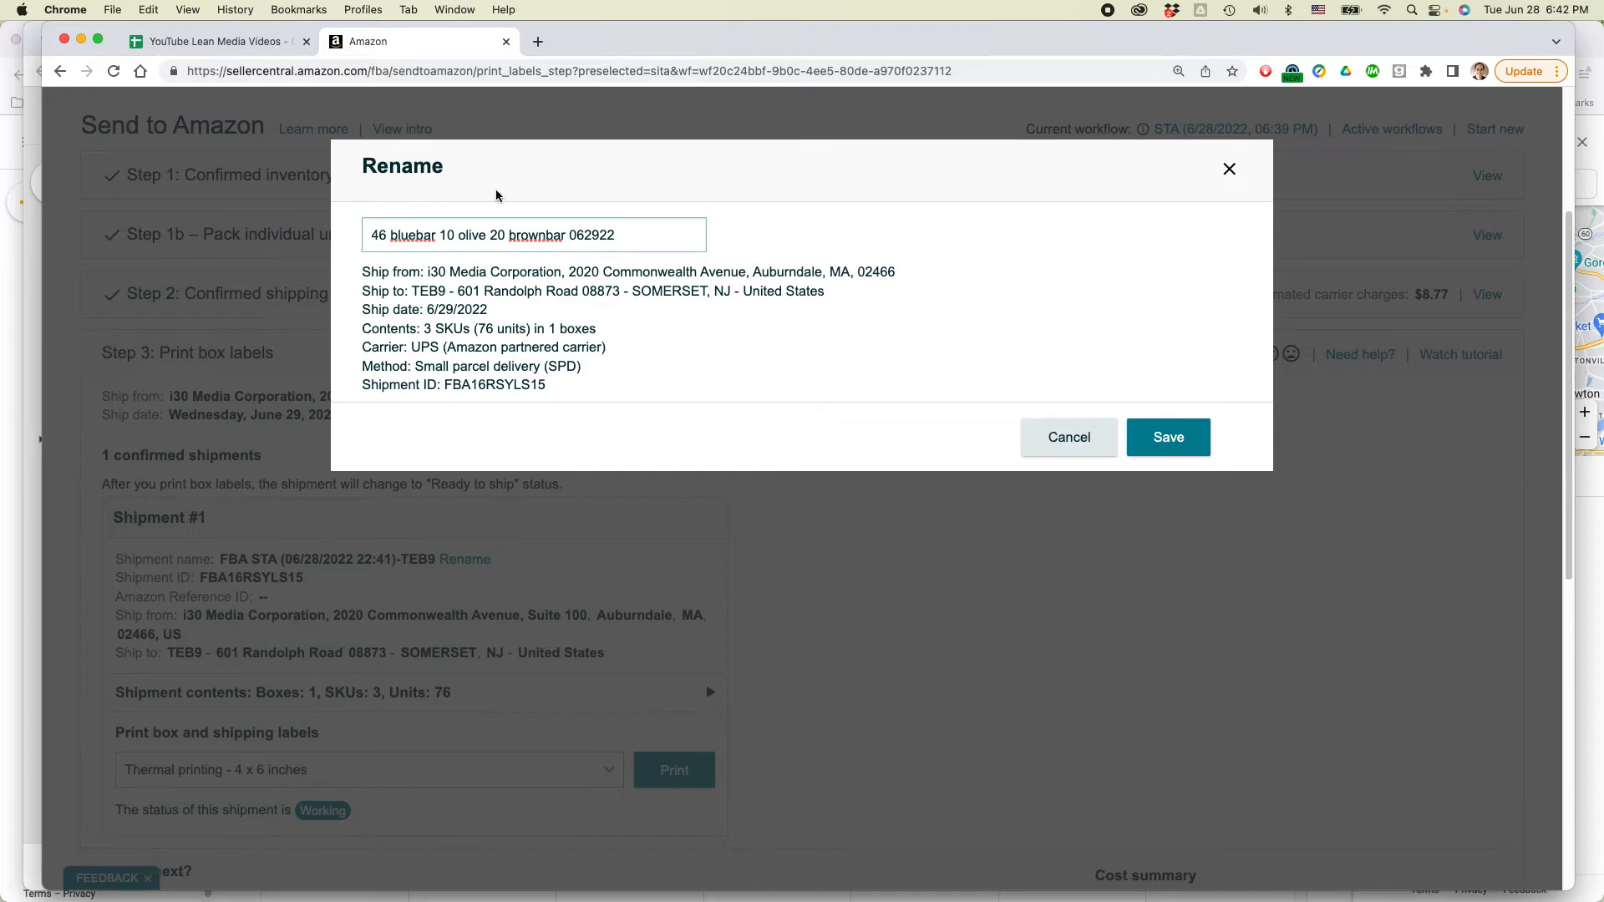
{"action": "left_click", "coordinate": [1163, 443]}
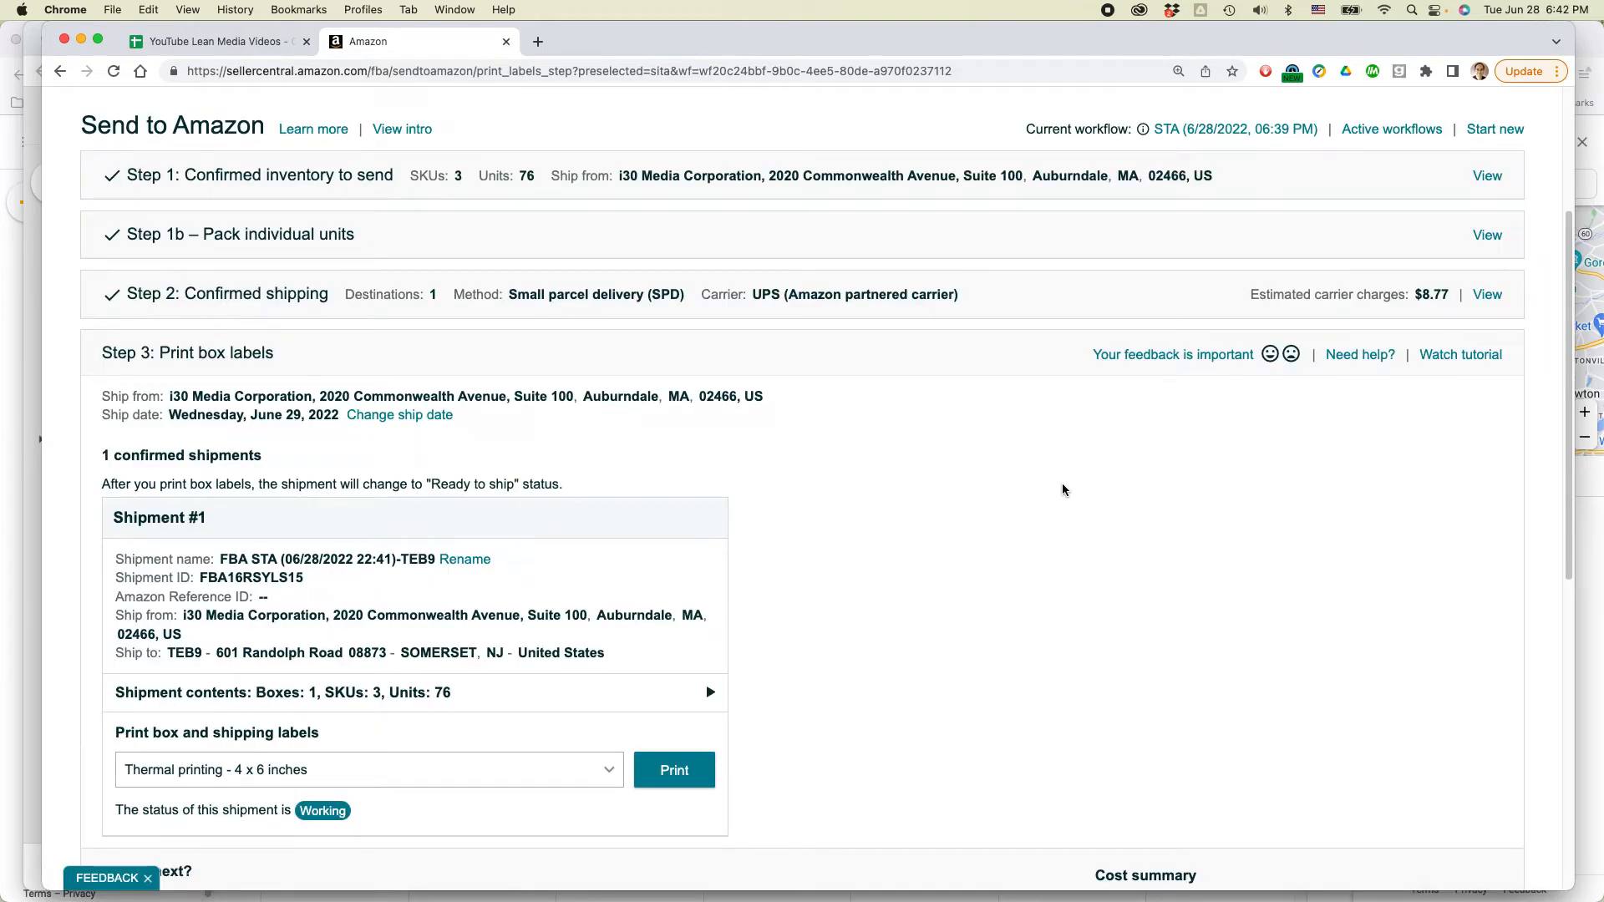
Check the new shipment name, then review the label printing options, next-step instructions and cost summary.
{"action": "left_click_drag", "start_coordinate": [224, 562], "coordinate": [373, 560]}
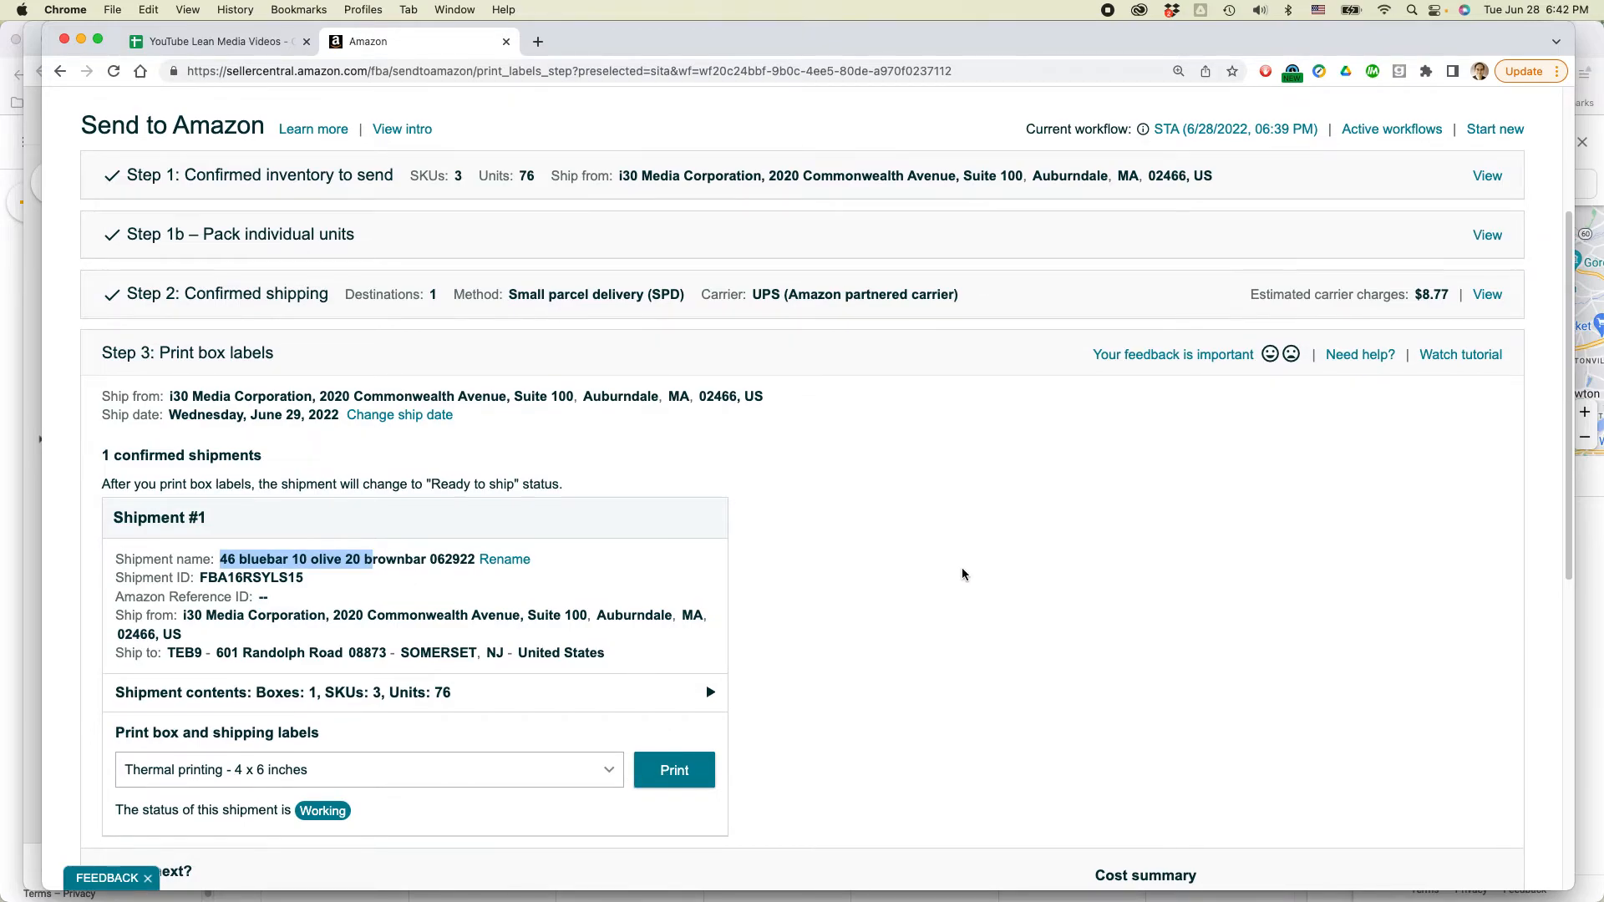
{"action": "scroll", "coordinate": [966, 576], "scroll_direction": "down", "scroll_amount": 3}
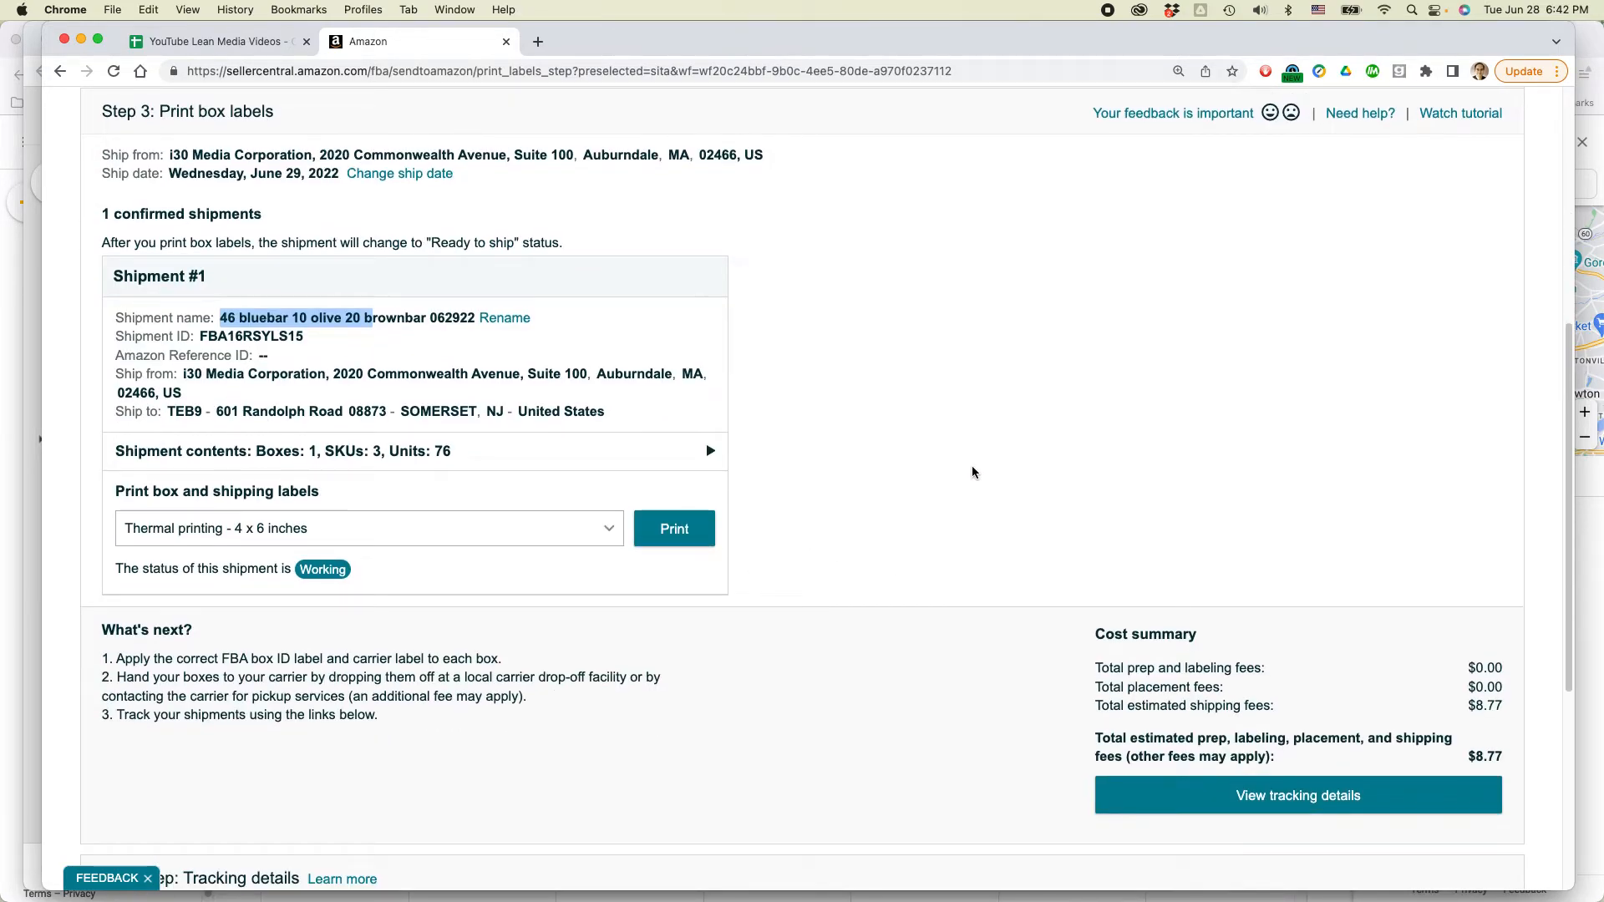
{"action": "scroll", "coordinate": [983, 447], "scroll_direction": "up", "scroll_amount": 1}
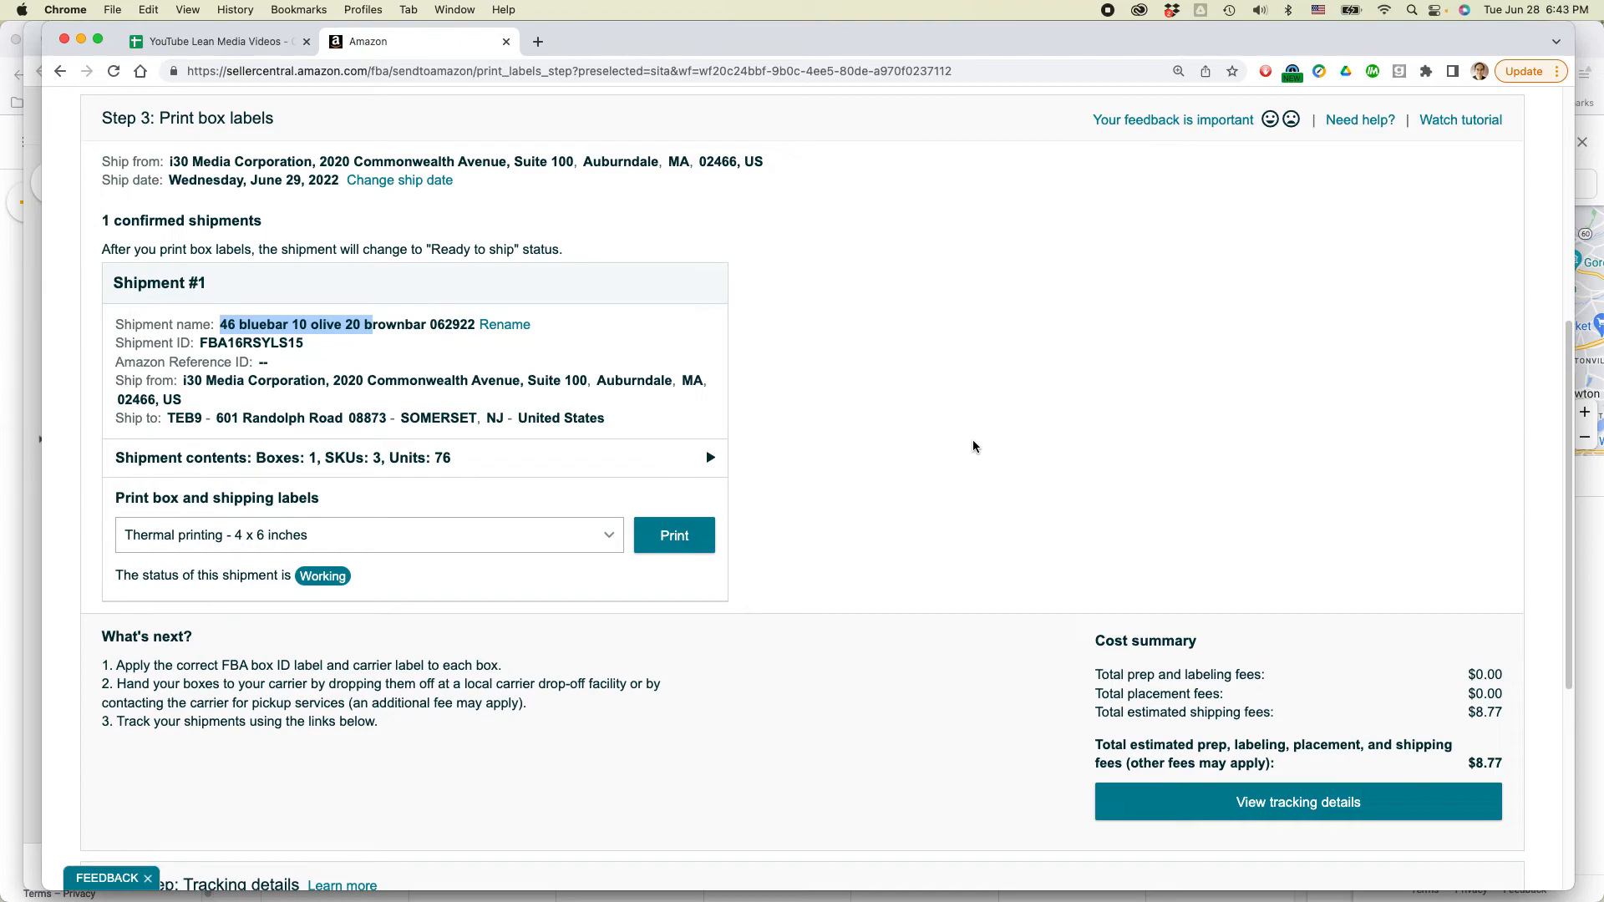
Switch to Safari to show the Lean Media blog page.
{"action": "key", "text": "super+Tab"}
{"action": "key", "text": "super+Tab"}
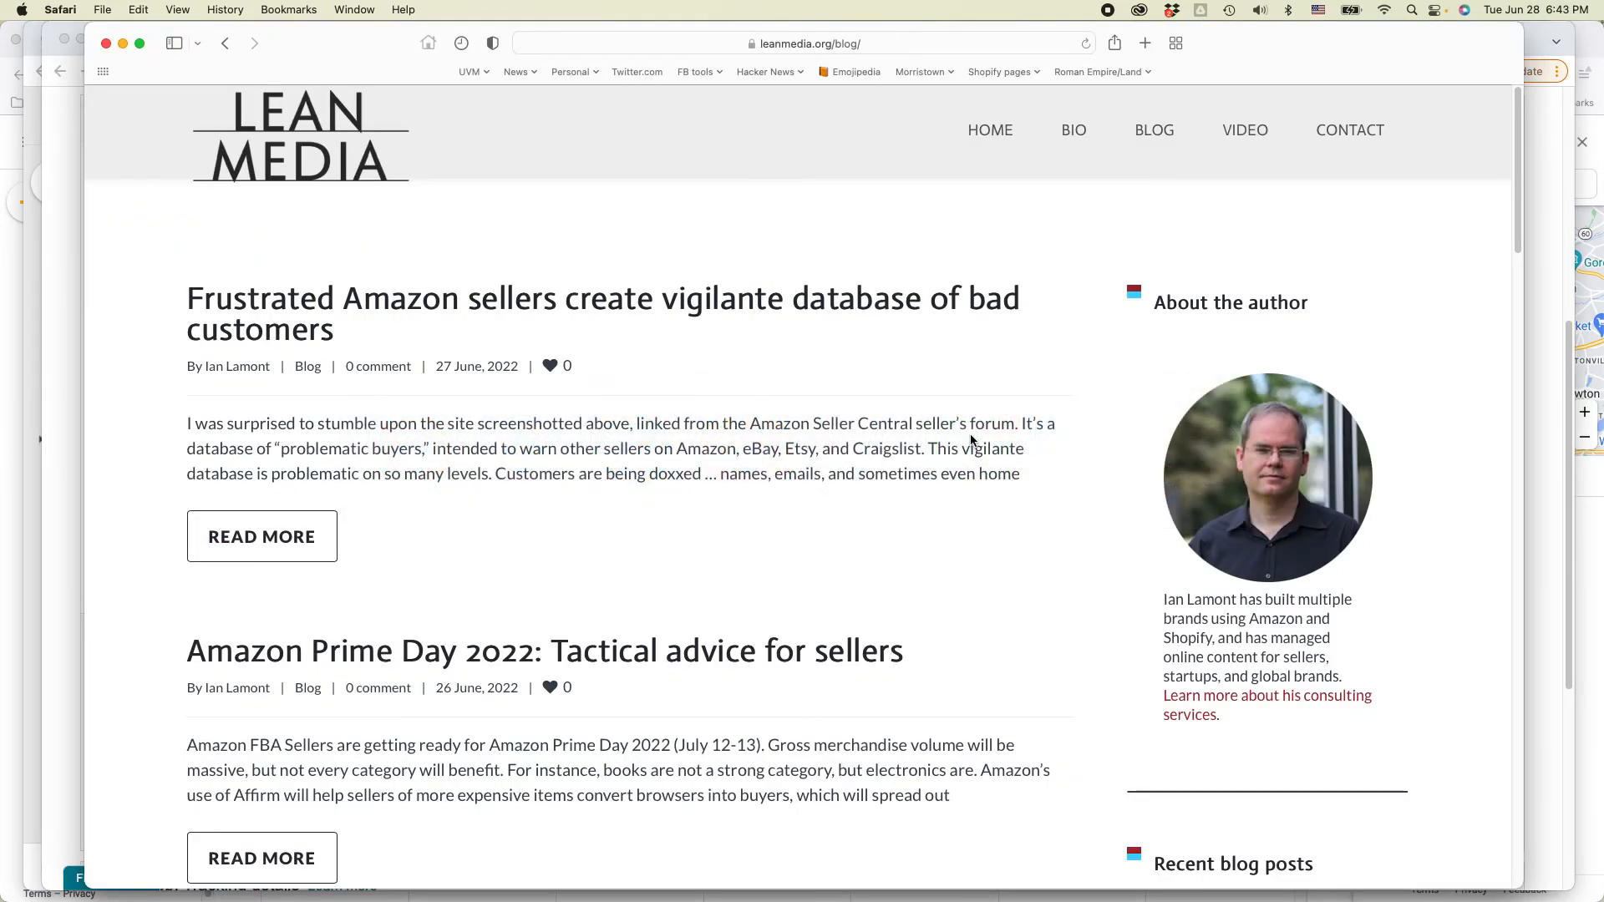